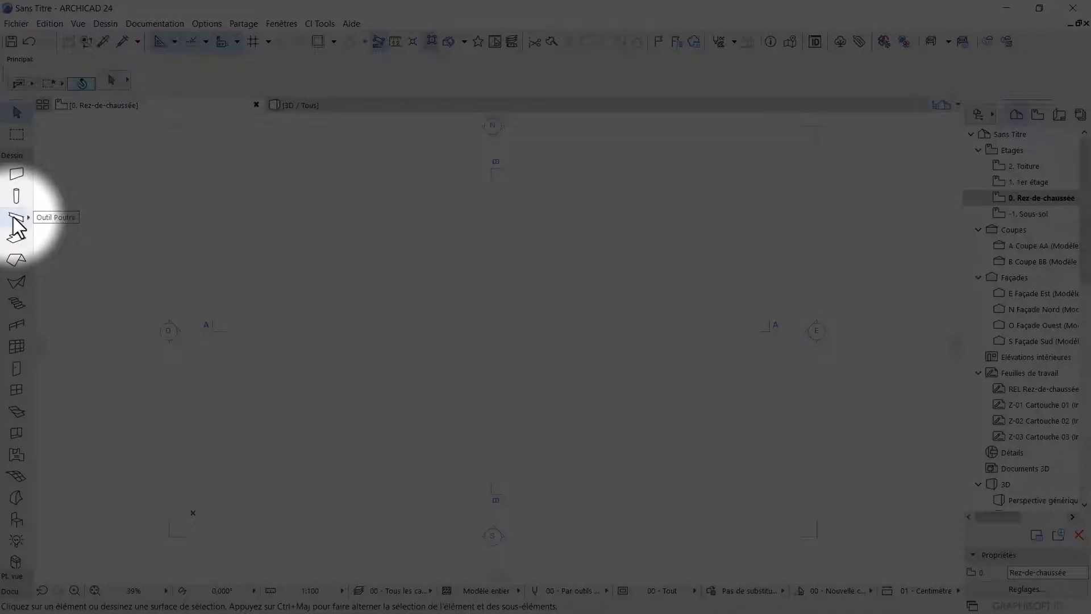
# Open the default beam settings and set both the height and width of the cross-section to 0,500 m.
pyautogui.click(14, 218)
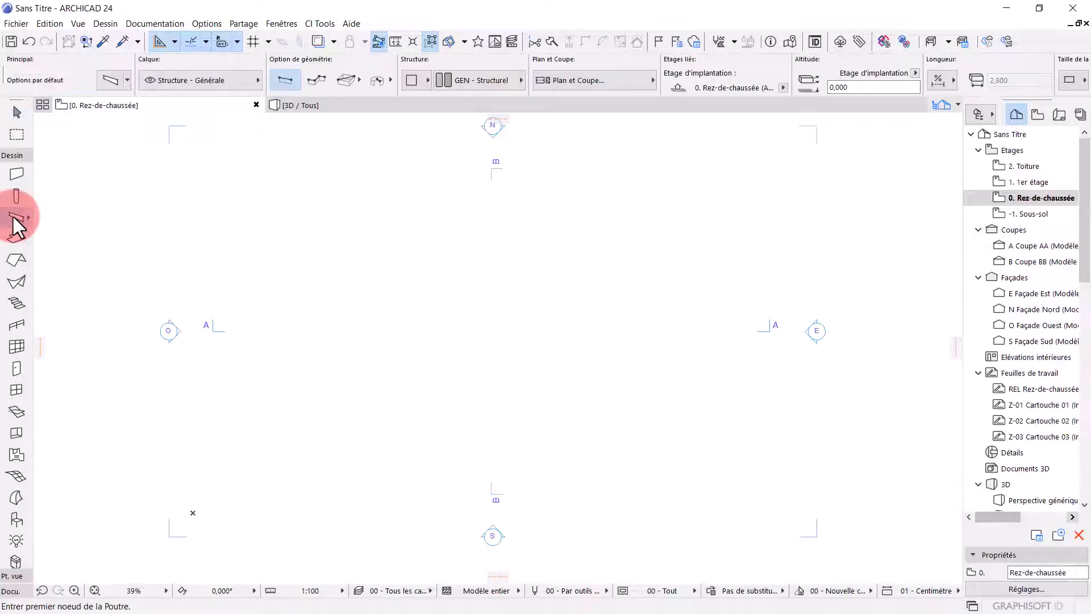
pyautogui.doubleClick(15, 219)
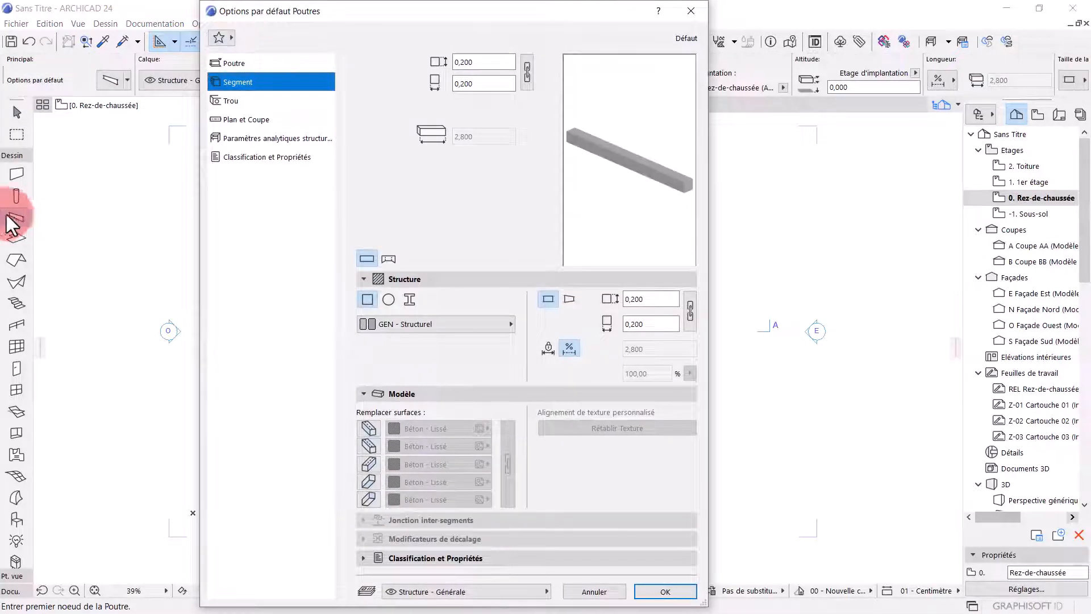
pyautogui.click(241, 56)
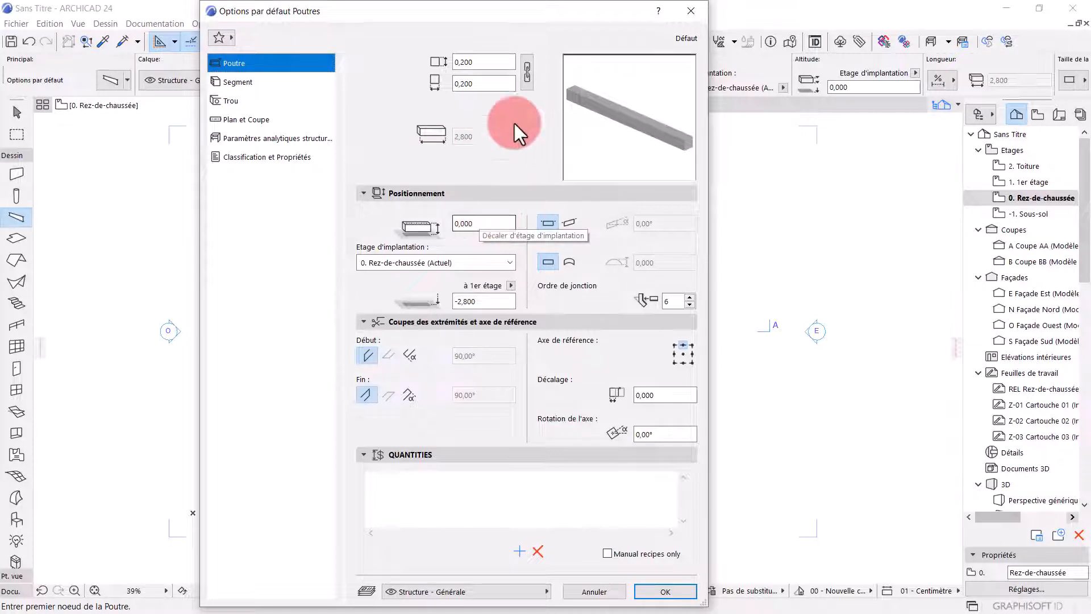
pyautogui.moveTo(475, 61); pyautogui.dragTo(437, 63)
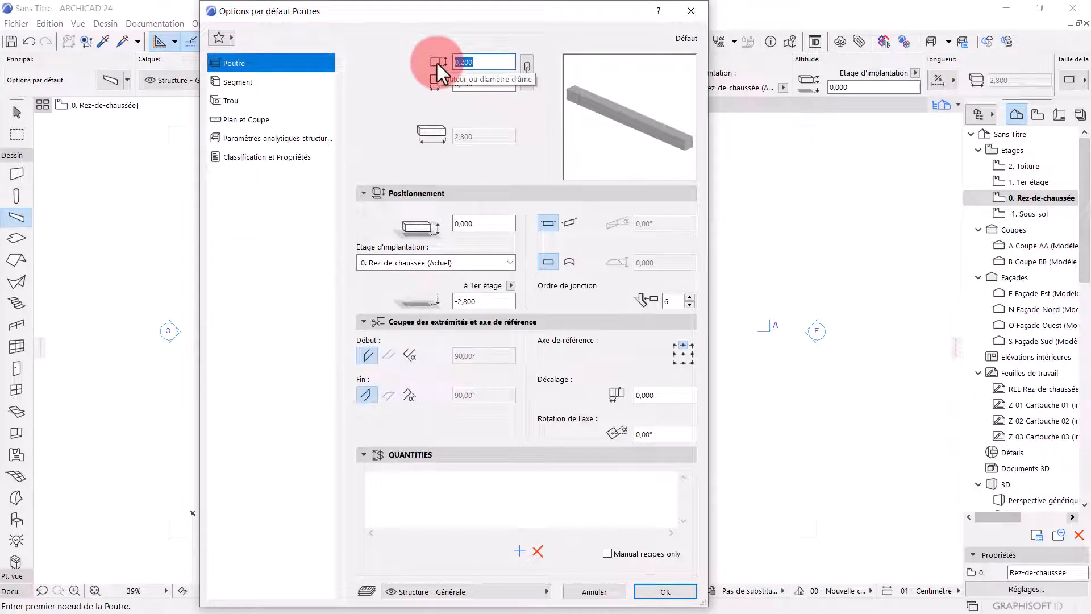
pyautogui.press('BackSpace')
pyautogui.write(',5')
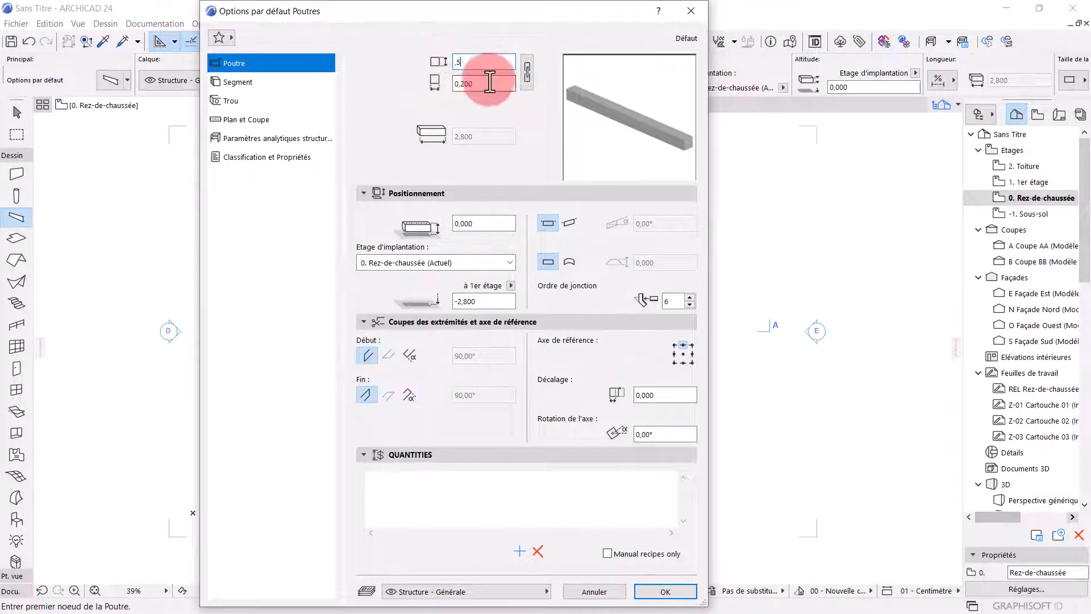
pyautogui.click(490, 83)
pyautogui.write(',5')
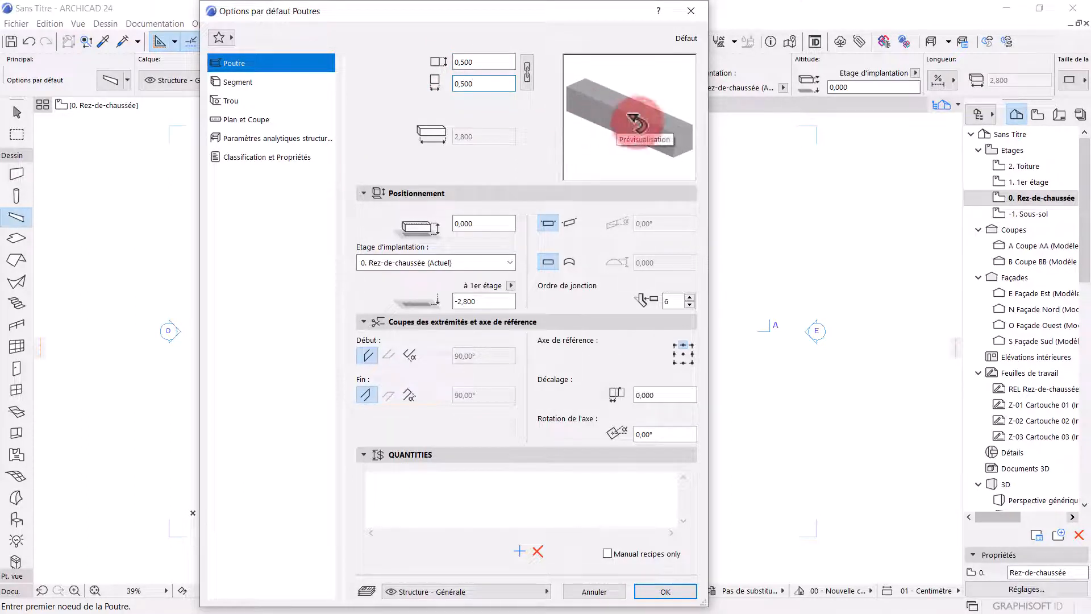
pyautogui.moveTo(669, 149); pyautogui.dragTo(625, 173)
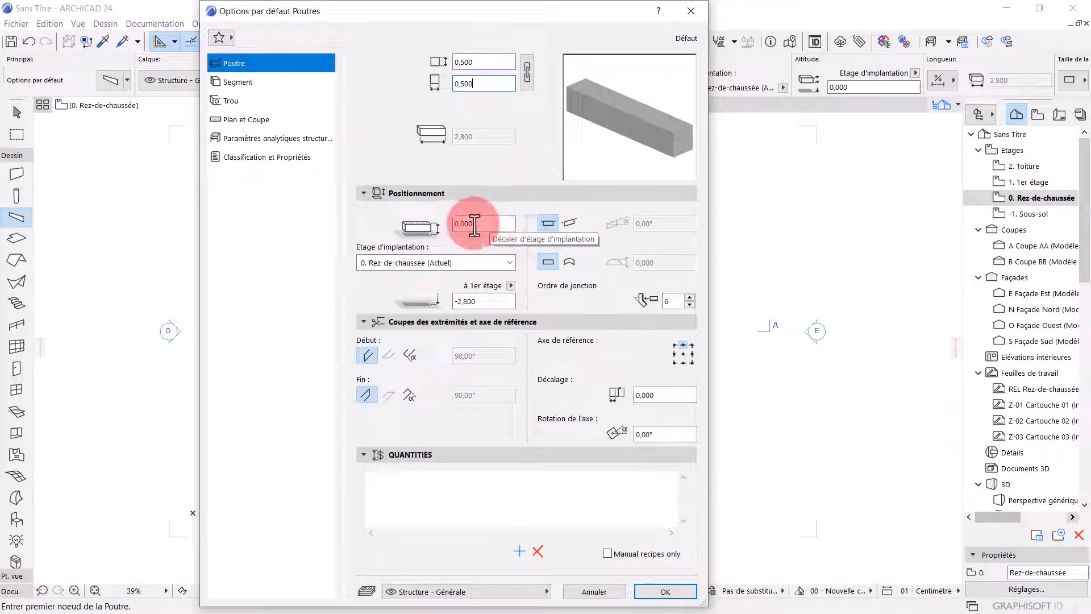
# Set the default beam's offset from its home storey to 0,500 m and accept the settings.
pyautogui.click(496, 224)
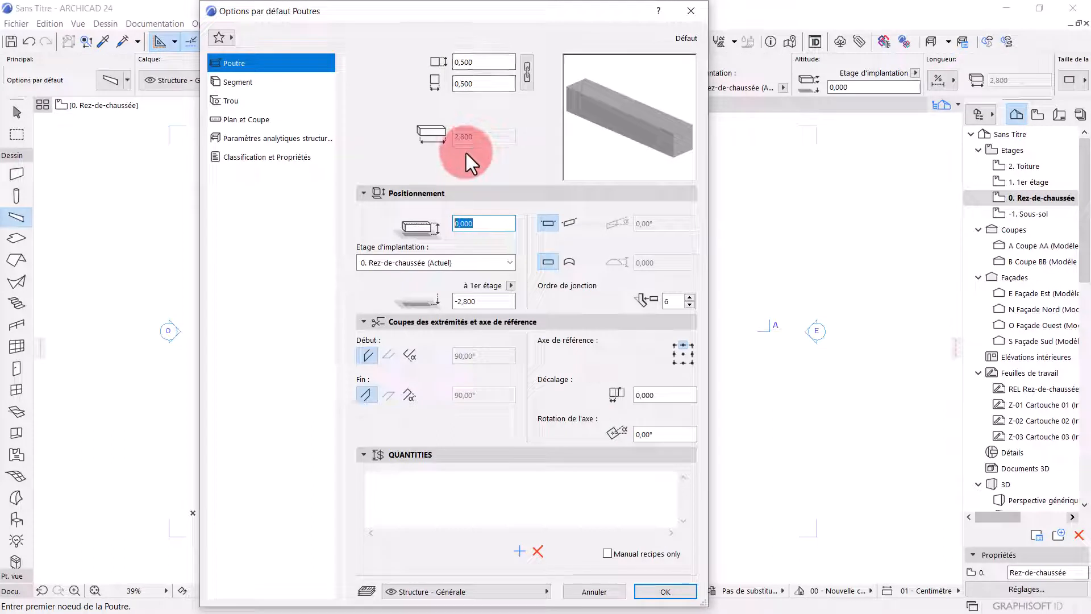
pyautogui.write(',5')
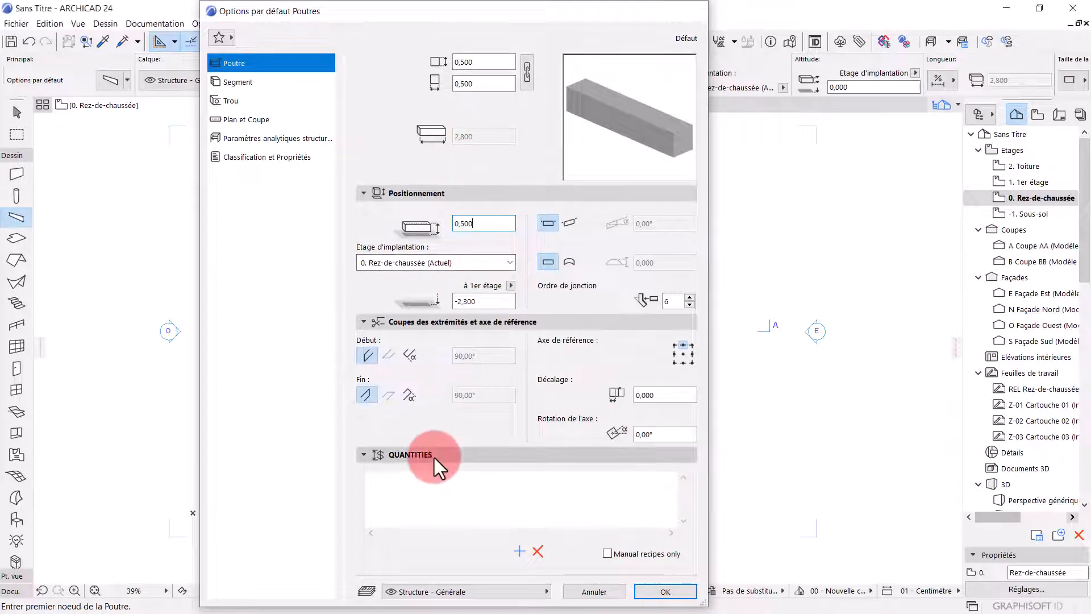
pyautogui.press('Return')
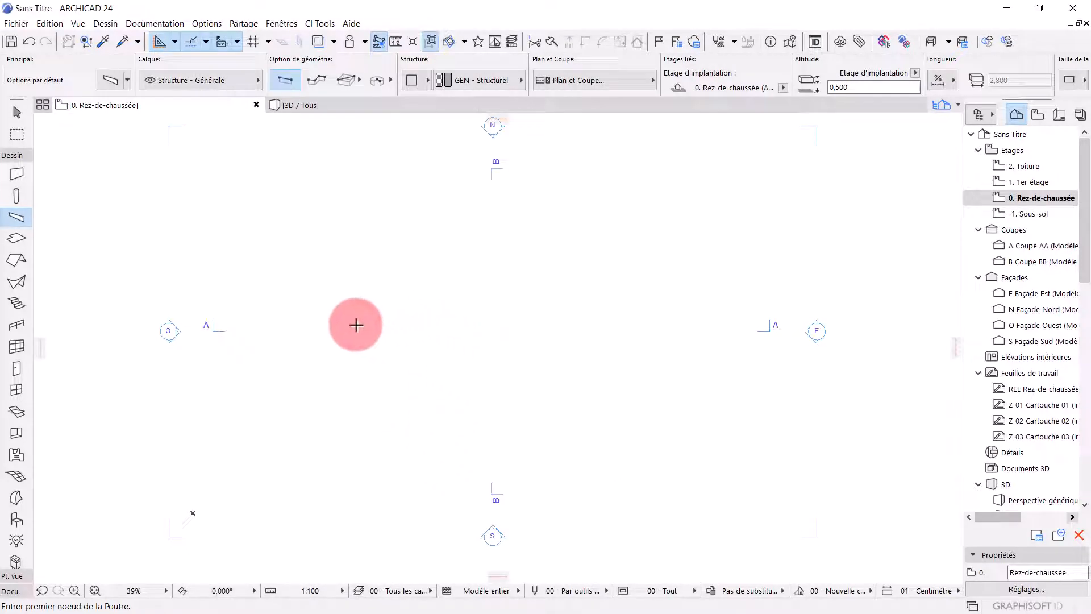
# Draw a horizontal beam about 28,9 m long across the middle of the ground-floor plan and show it in 3D.
pyautogui.click(356, 325)
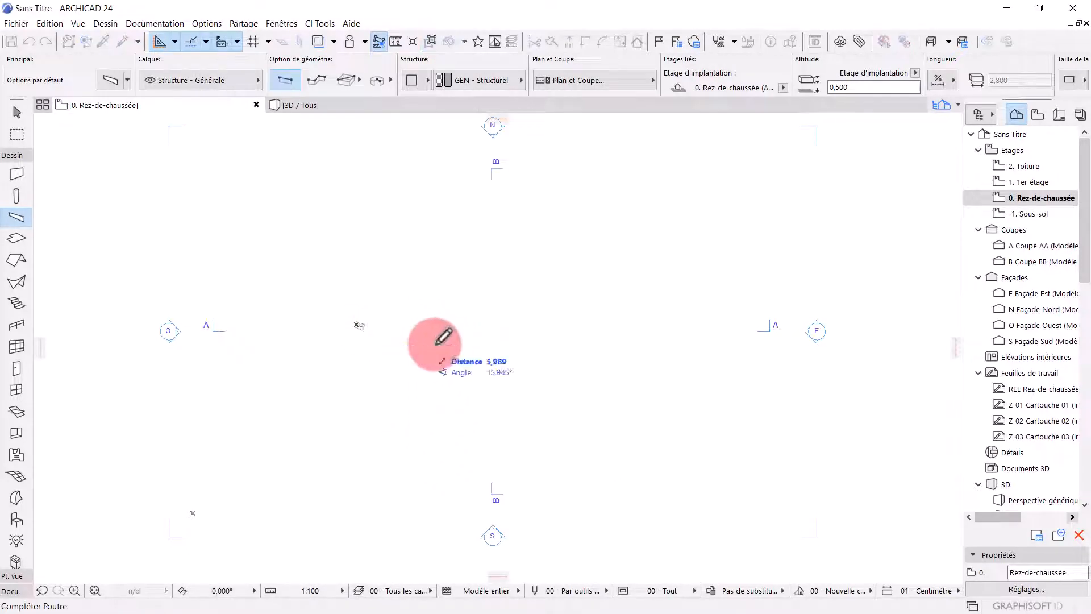
pyautogui.click(707, 325)
pyautogui.scroll(3, 486, 324)
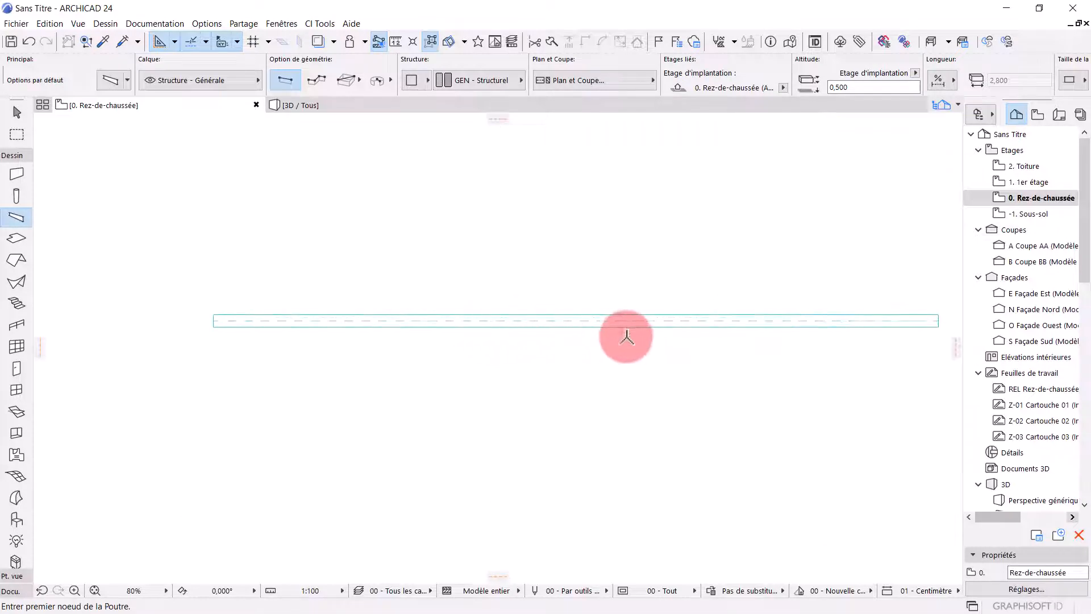
pyautogui.moveTo(626, 336); pyautogui.dragTo(573, 346, button='middle')
pyautogui.scroll(-3, 625, 353)
pyautogui.click(345, 104)
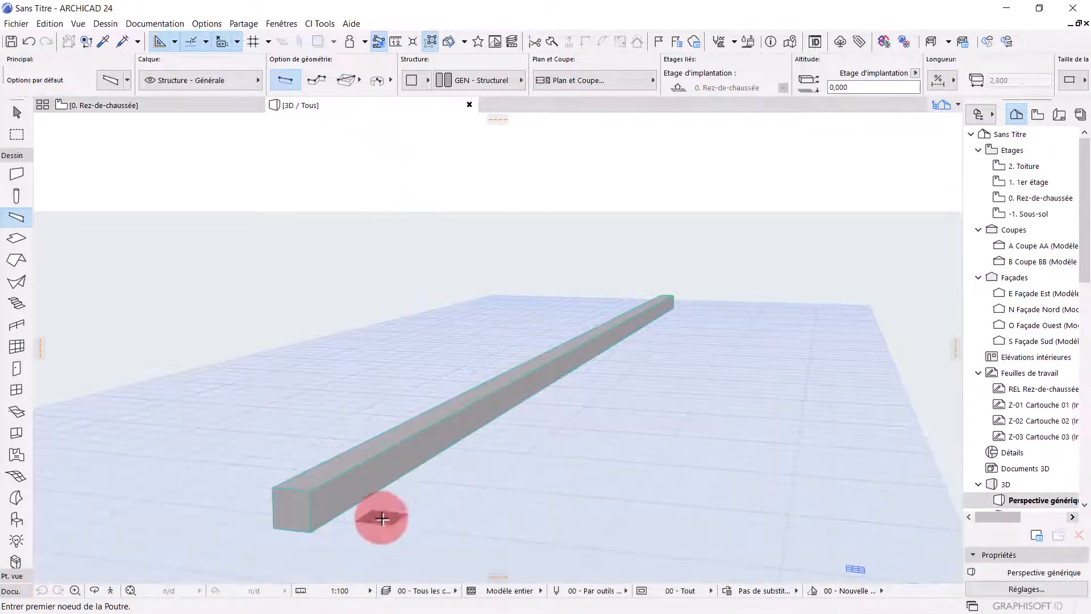
pyautogui.keyDown('shift'); pyautogui.moveTo(382, 518); pyautogui.dragTo(464, 426, button='middle'); pyautogui.keyUp('shift')
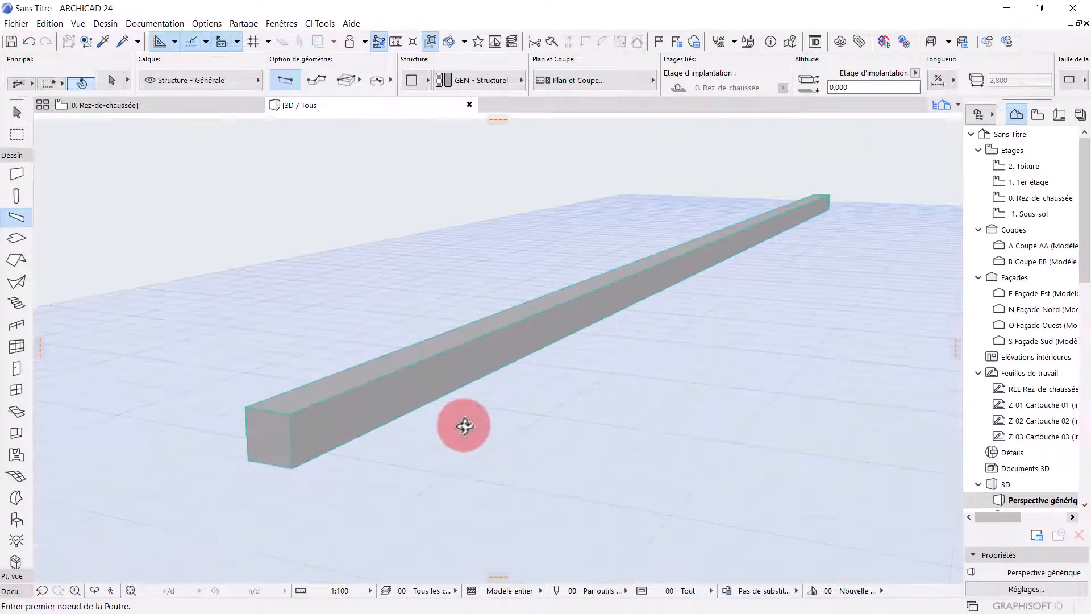
# Make the drawn beam inclined with a slope angle of 30° and view the whole beam in 3D.
pyautogui.press('Escape')
pyautogui.click(423, 373)
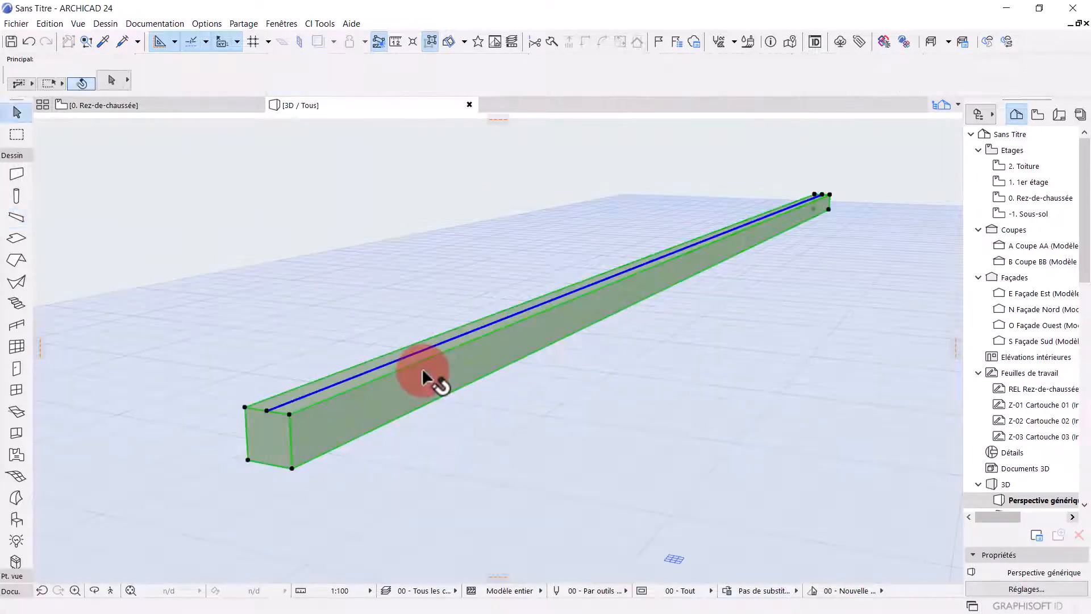
pyautogui.doubleClick(423, 375)
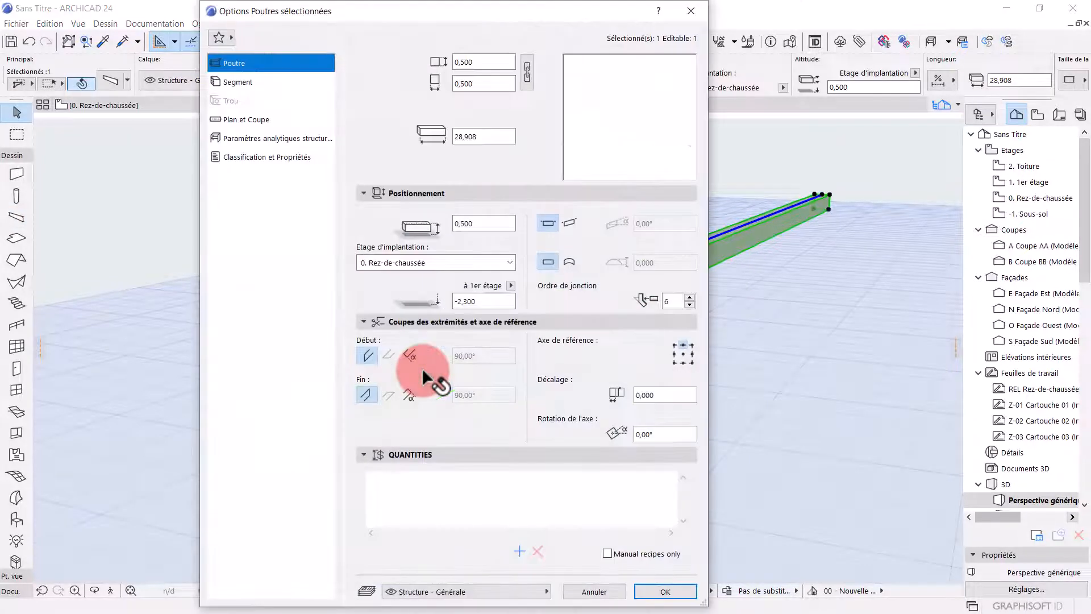
pyautogui.click(569, 222)
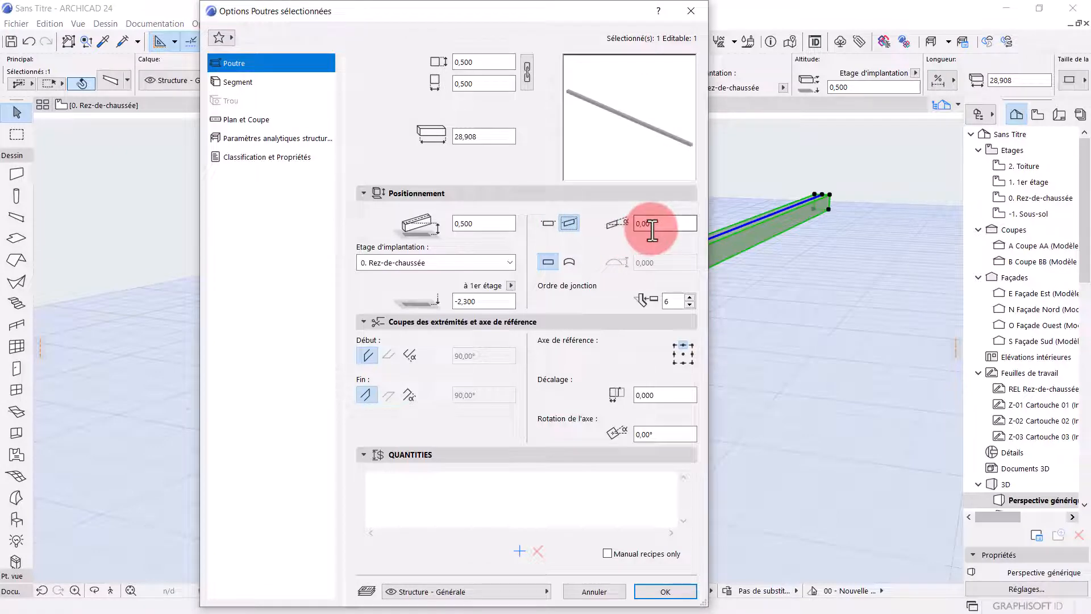
pyautogui.click(652, 224)
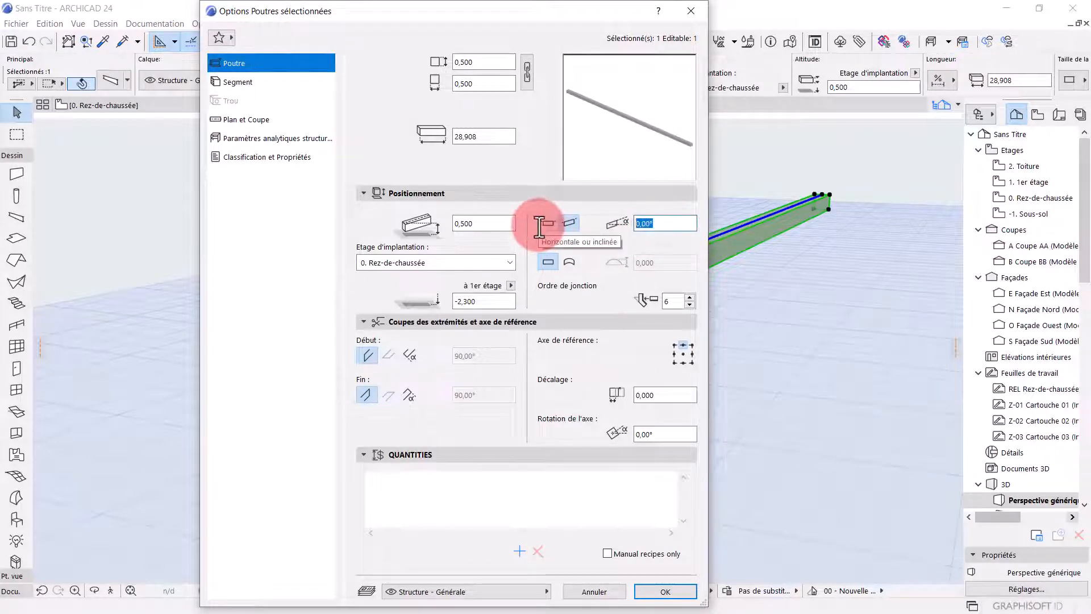
pyautogui.press('Return')
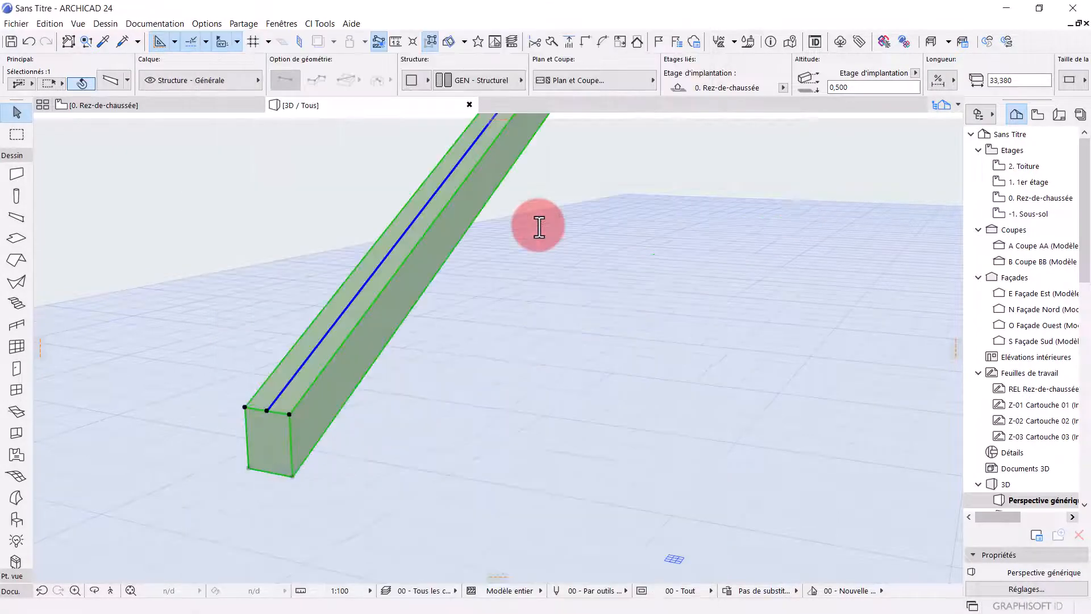
pyautogui.scroll(-5, 340, 455)
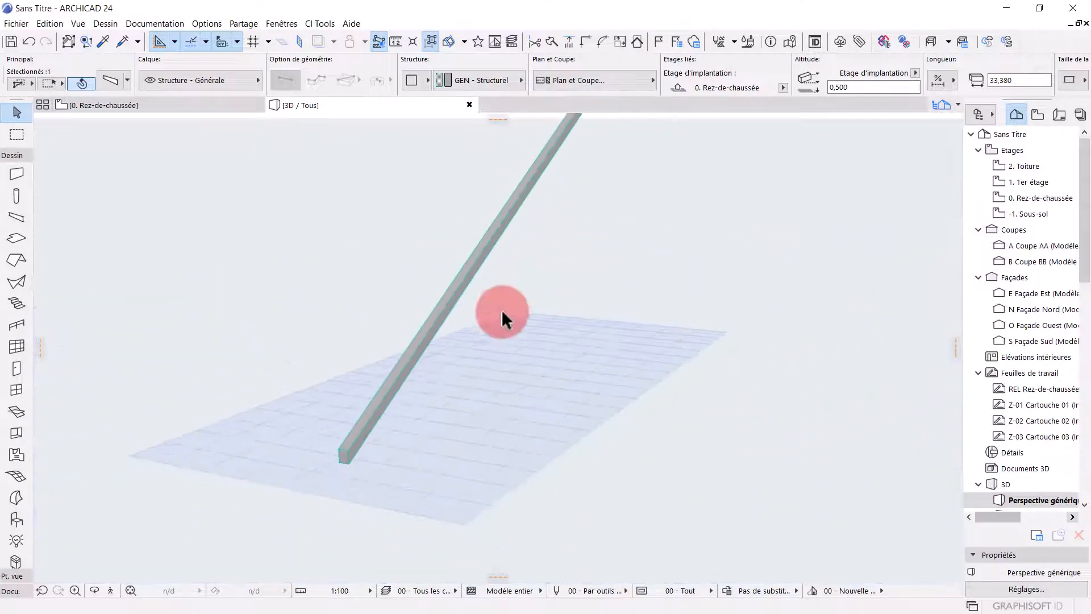
pyautogui.moveTo(501, 312); pyautogui.dragTo(482, 400, button='middle')
pyautogui.scroll(-2, 479, 371)
pyautogui.scroll(1, 396, 527)
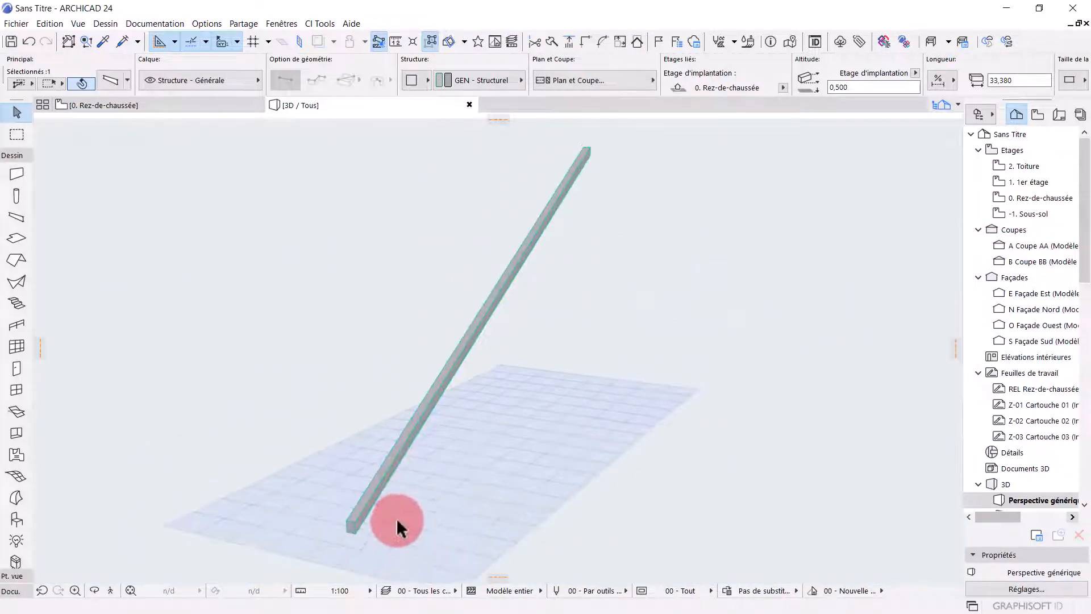
pyautogui.moveTo(484, 467); pyautogui.dragTo(509, 447, button='middle')
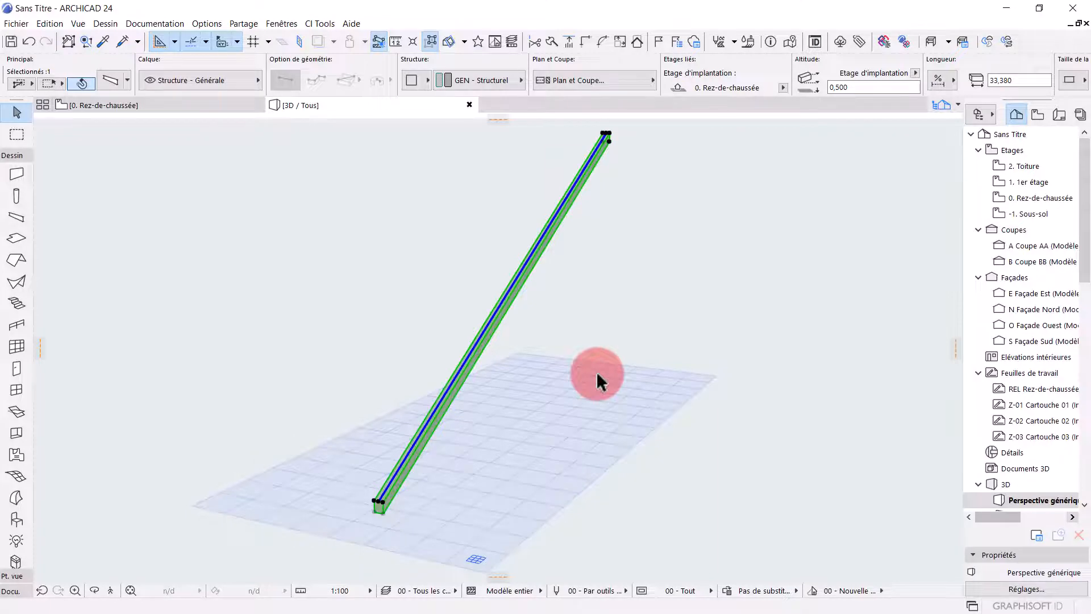
# Reset the selected beam's slope angle to 0° and switch it back to horizontal.
pyautogui.hotkey('ctrl', 't')
pyautogui.click(667, 225)
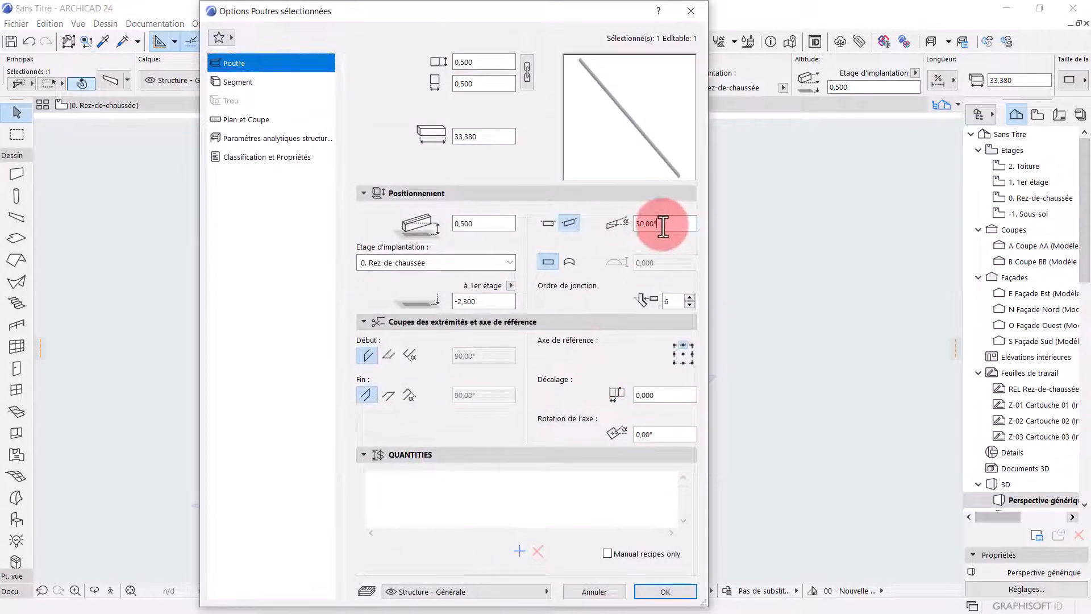
pyautogui.hotkey('ctrl', 'a')
pyautogui.write('0')
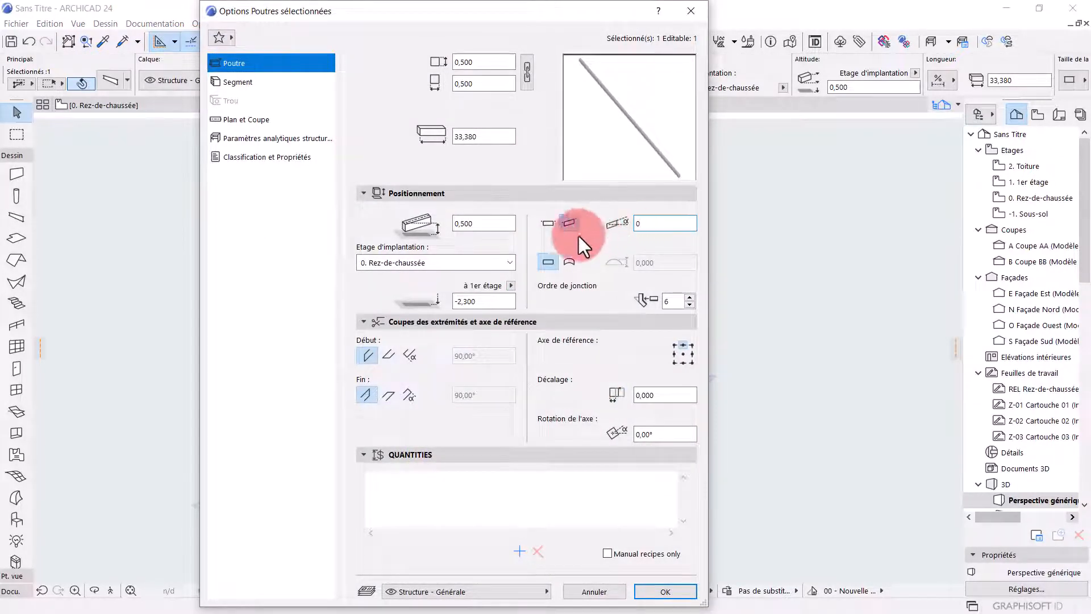
pyautogui.click(548, 223)
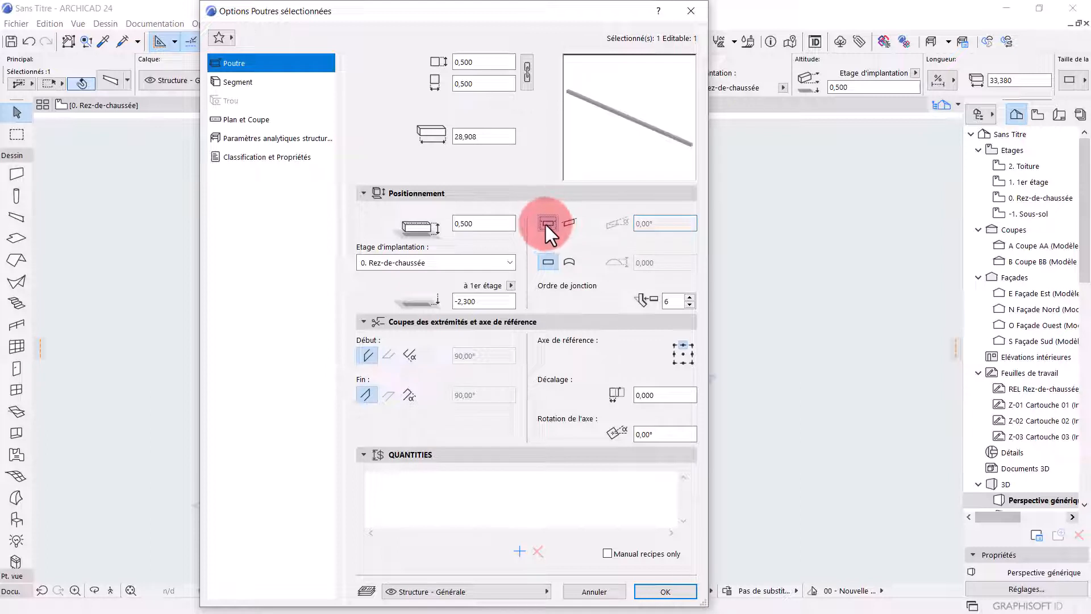
# Curve the selected beam vertically with an arc height of 5,000 m and view the arch from the side.
pyautogui.click(569, 263)
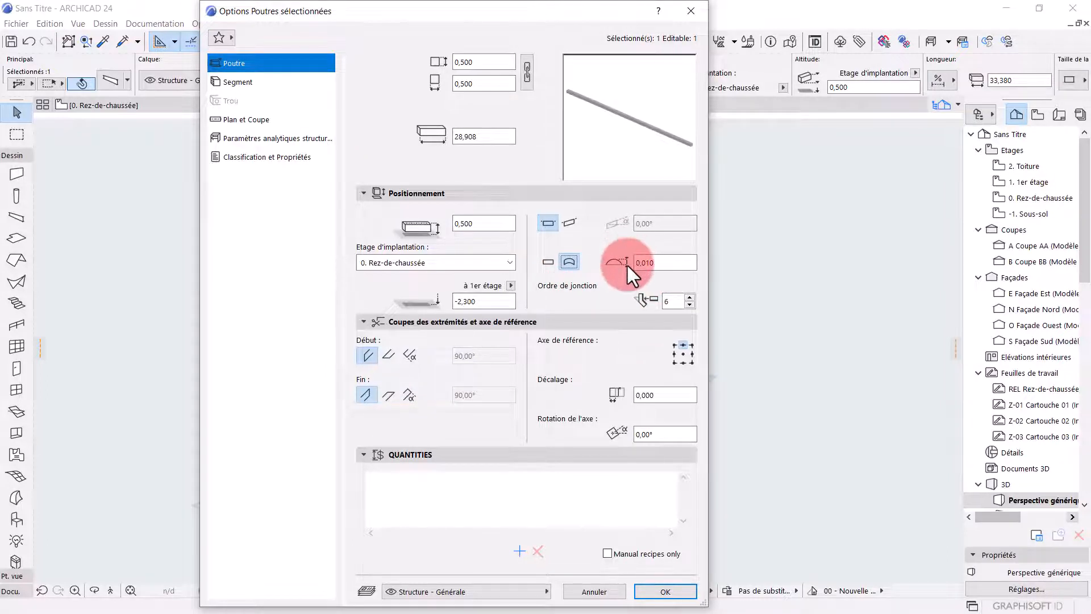
pyautogui.click(659, 266)
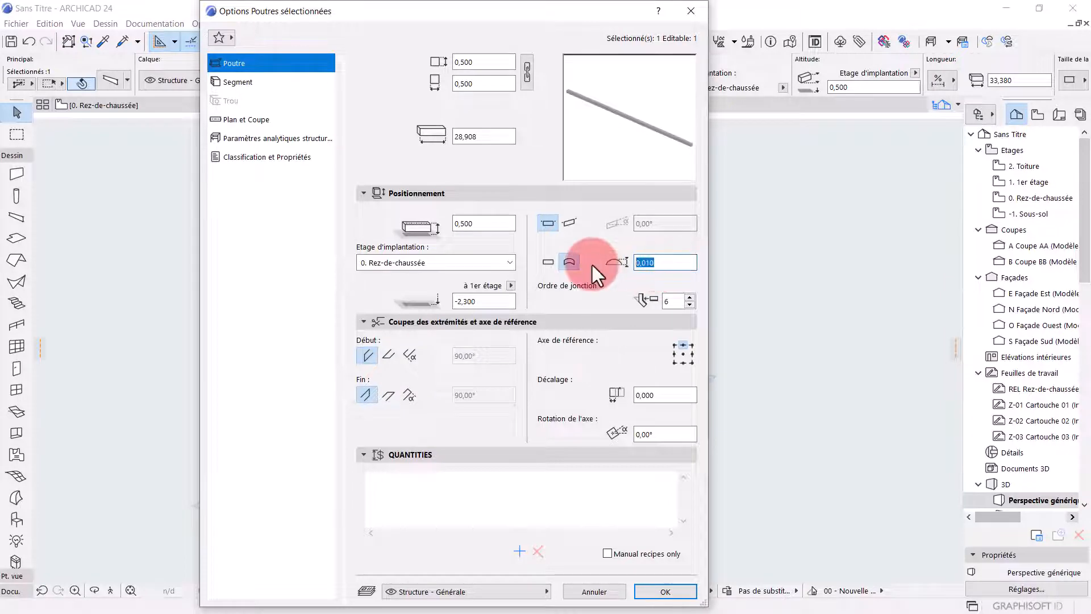
pyautogui.write('0')
pyautogui.press('Return')
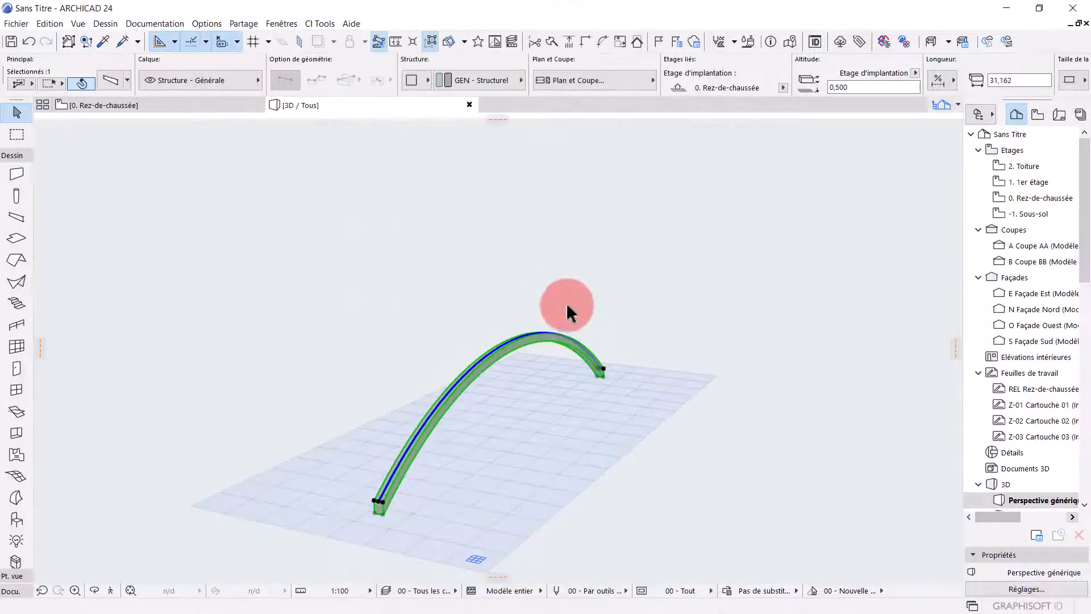
pyautogui.keyDown('shift'); pyautogui.moveTo(699, 457); pyautogui.dragTo(468, 432, button='middle'); pyautogui.keyUp('shift')
pyautogui.keyDown('shift'); pyautogui.moveTo(539, 398); pyautogui.dragTo(471, 370, button='middle'); pyautogui.keyUp('shift')
pyautogui.keyDown('shift'); pyautogui.moveTo(526, 463); pyautogui.dragTo(435, 442, button='middle'); pyautogui.keyUp('shift')
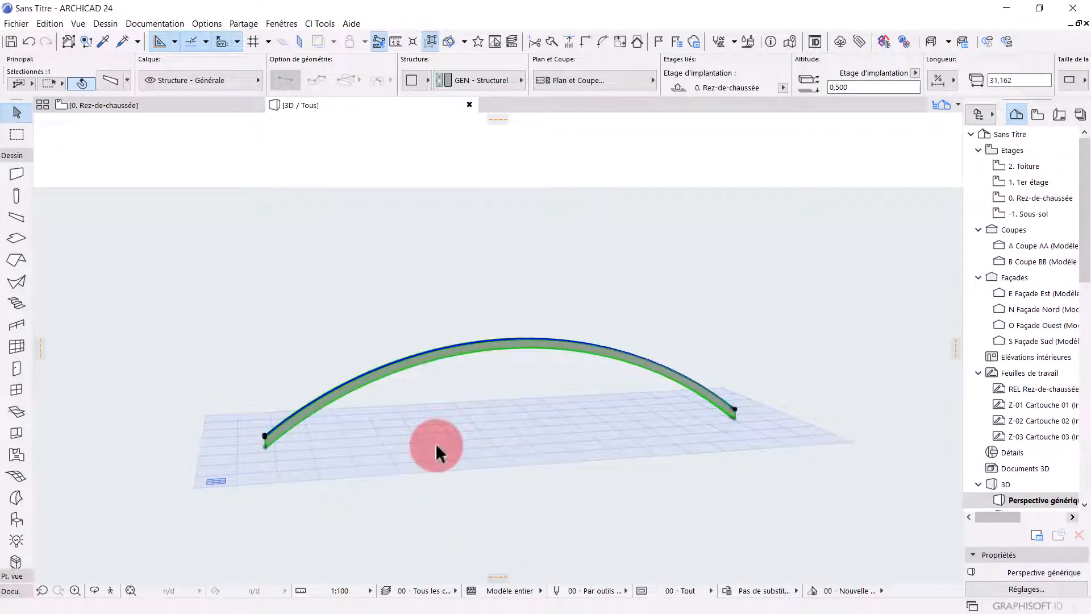
# Set the arched beam's start and end cuts to horizontal and inspect both ends in 3D.
pyautogui.hotkey('ctrl', 't')
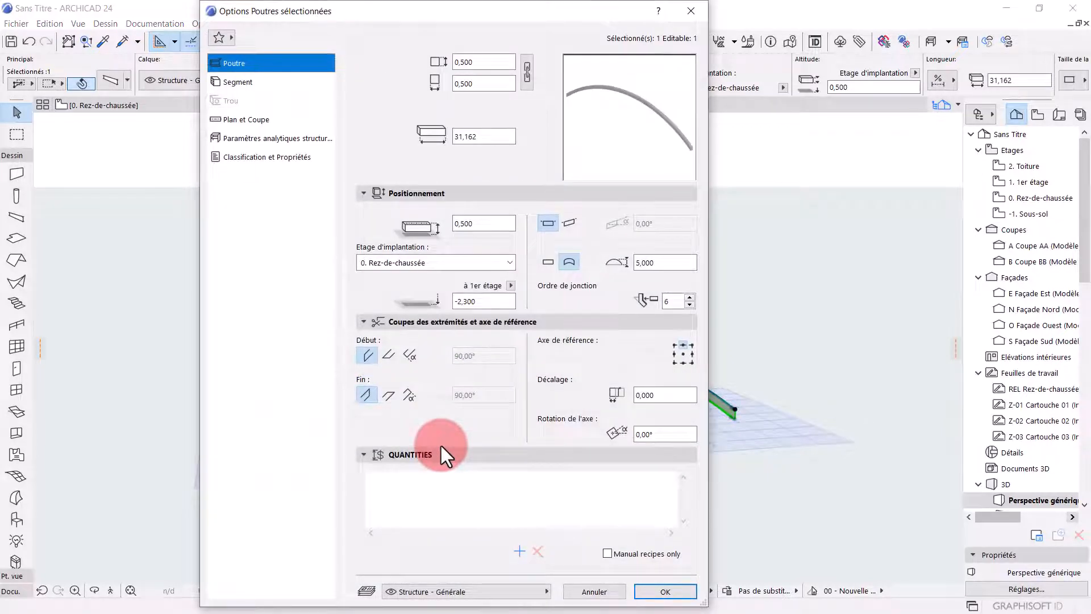
pyautogui.click(370, 354)
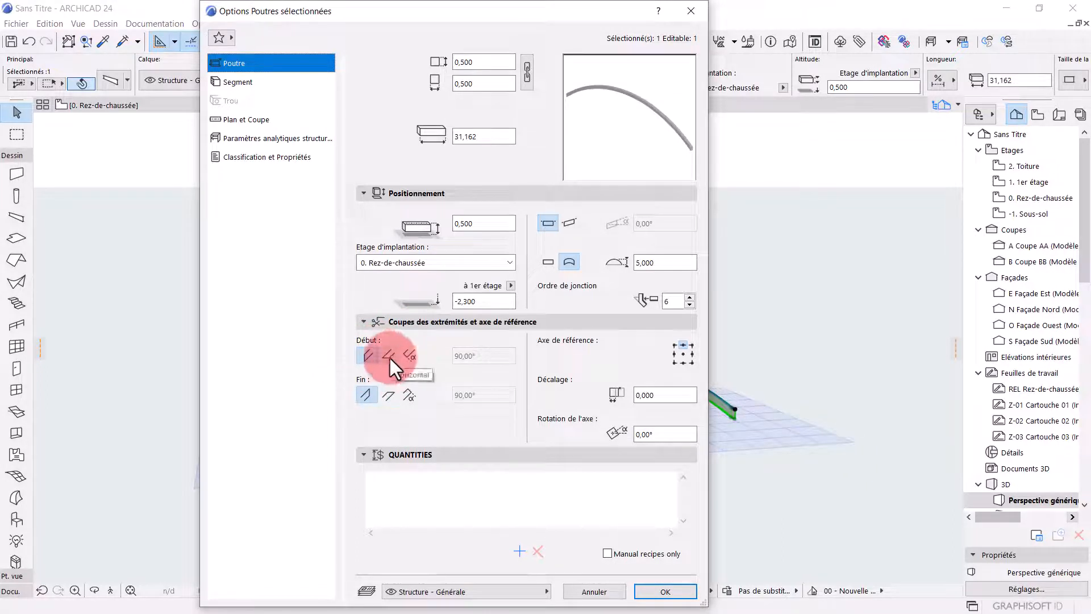
pyautogui.click(390, 356)
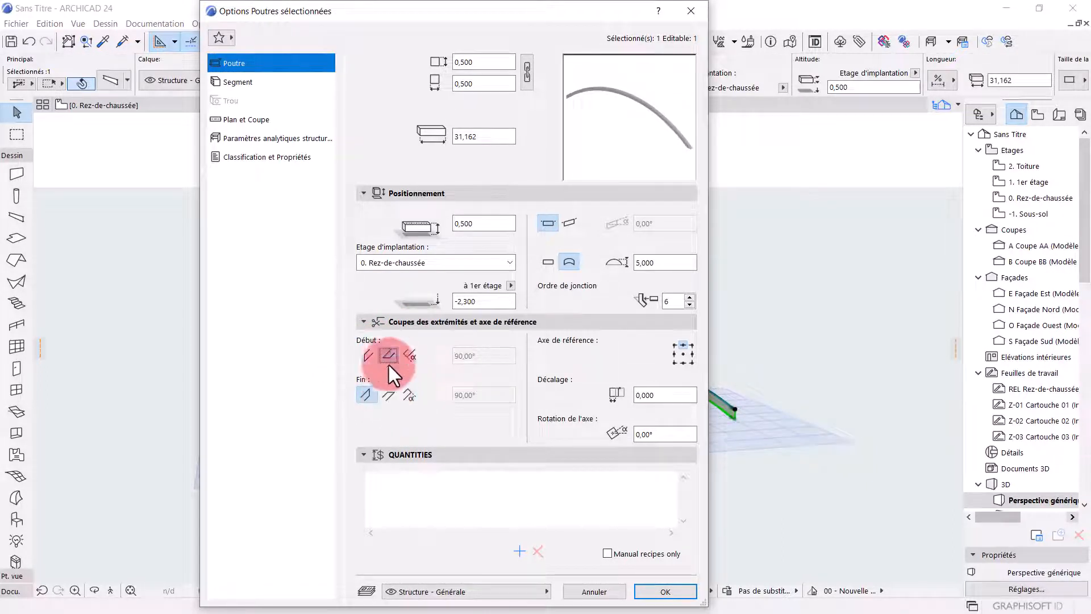
pyautogui.click(387, 394)
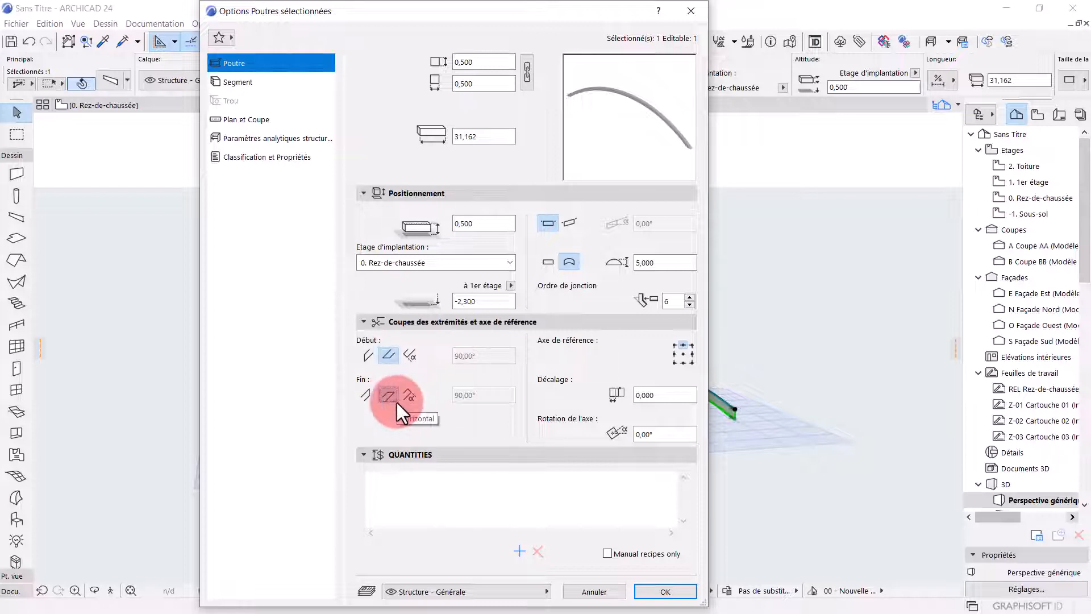
pyautogui.press('Return')
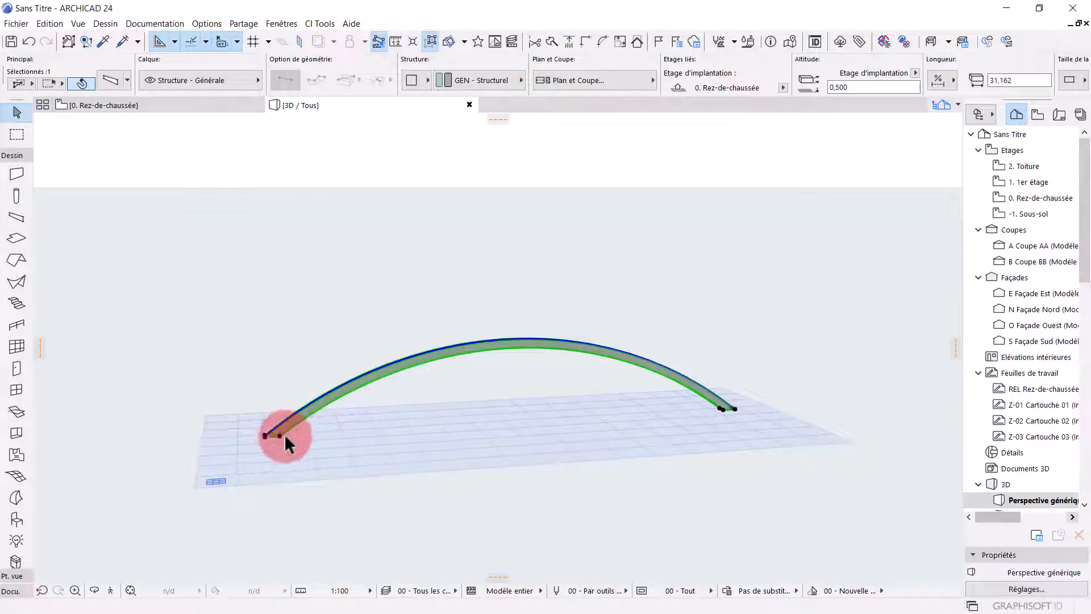
pyautogui.scroll(2, 278, 440)
pyautogui.scroll(3, 270, 437)
pyautogui.keyDown('shift'); pyautogui.moveTo(258, 452); pyautogui.dragTo(724, 436, button='middle'); pyautogui.keyUp('shift')
# Remove the vertical curvature from the selected arched beam by switching it back to a straight beam in its options.
pyautogui.hotkey('ctrl', 't')
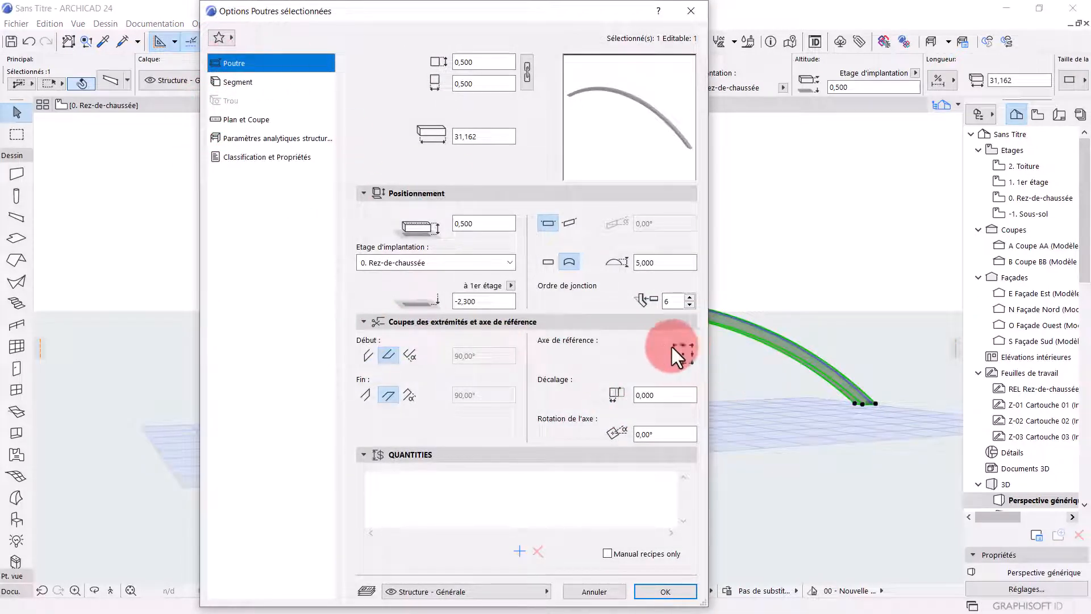
pyautogui.click(680, 360)
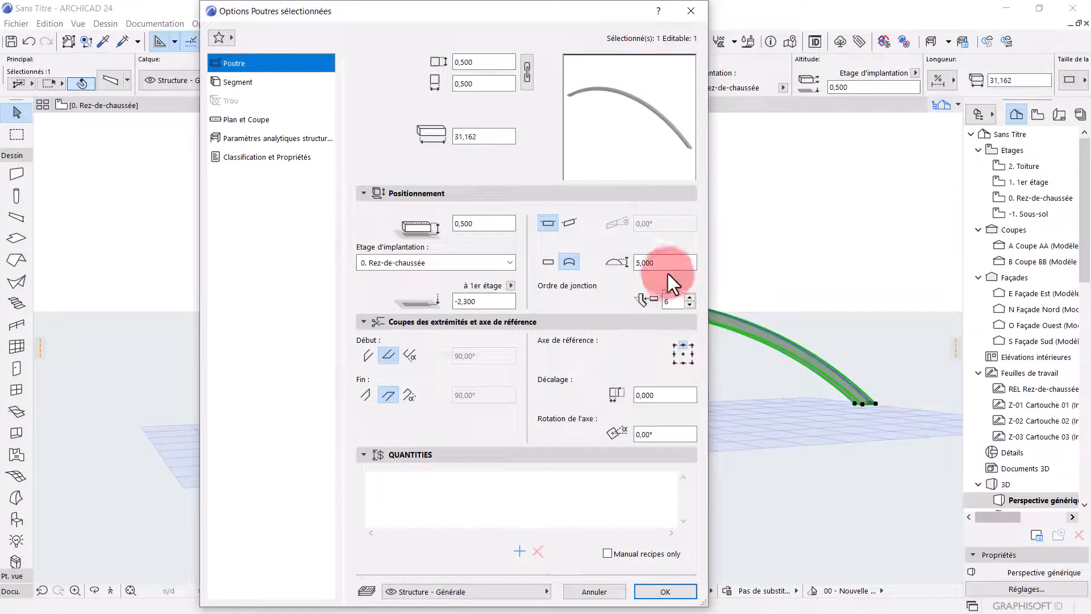
pyautogui.click(548, 262)
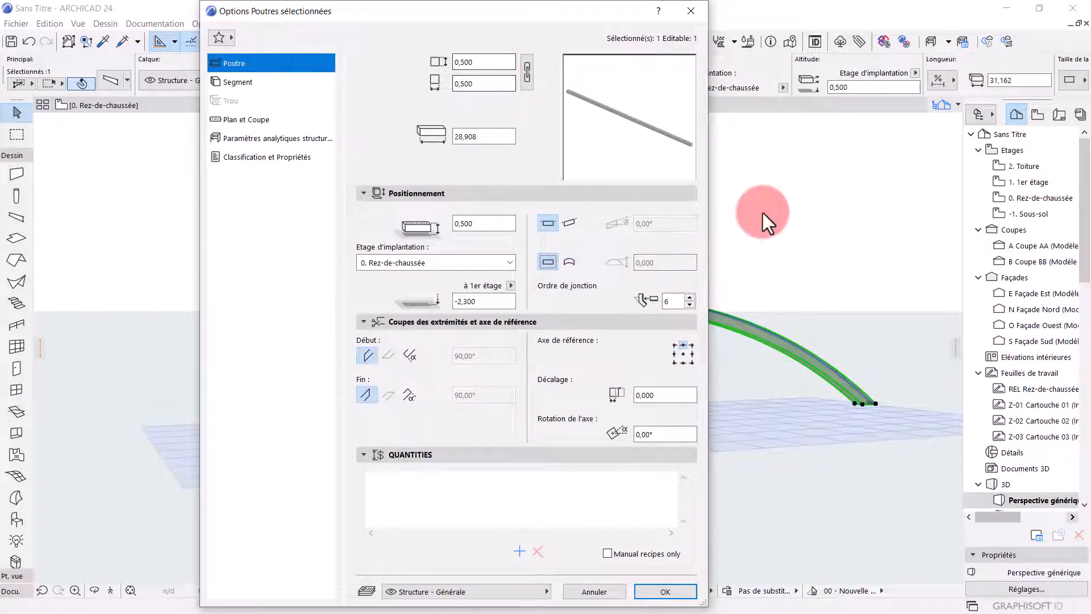
# Override the segment's first surface with Bois - Ebène laqué and its third surface with a white Carrelage - Blanc mat finish.
pyautogui.click(237, 85)
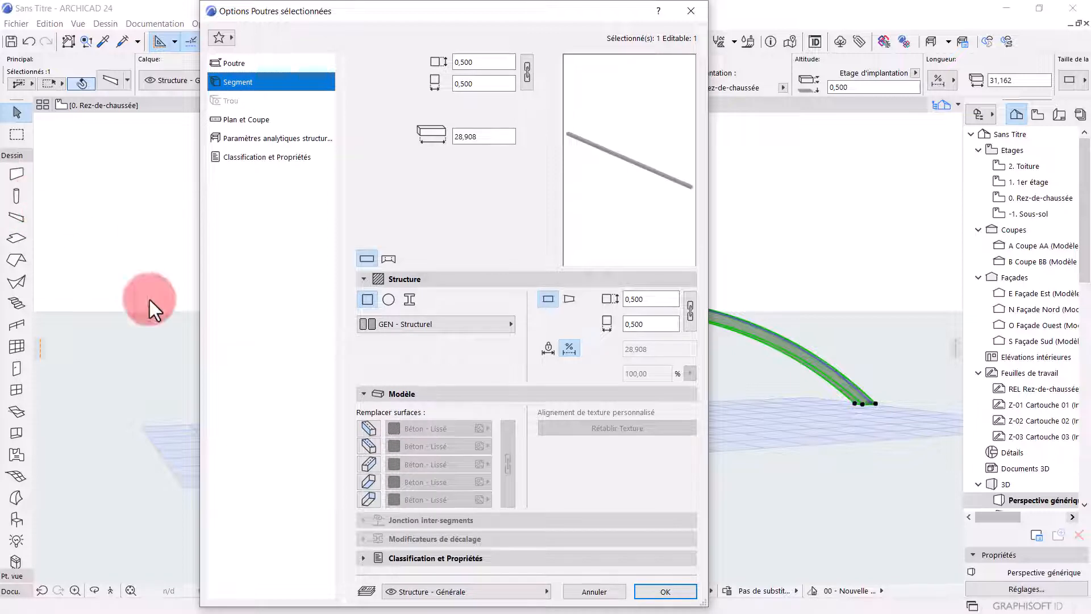
pyautogui.click(365, 422)
pyautogui.click(418, 431)
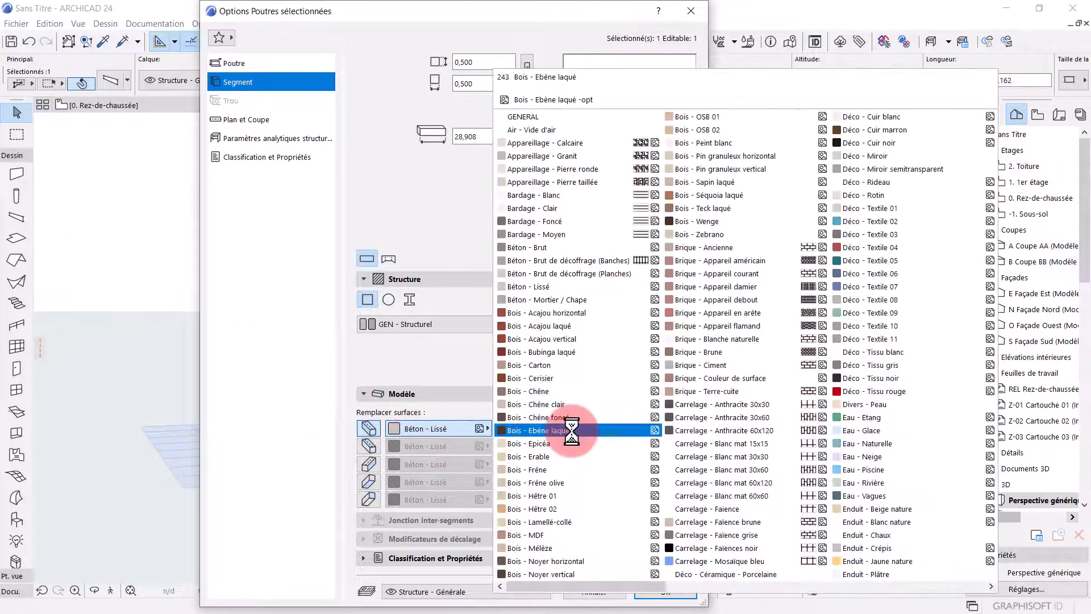
pyautogui.click(566, 433)
pyautogui.click(367, 461)
pyautogui.click(405, 465)
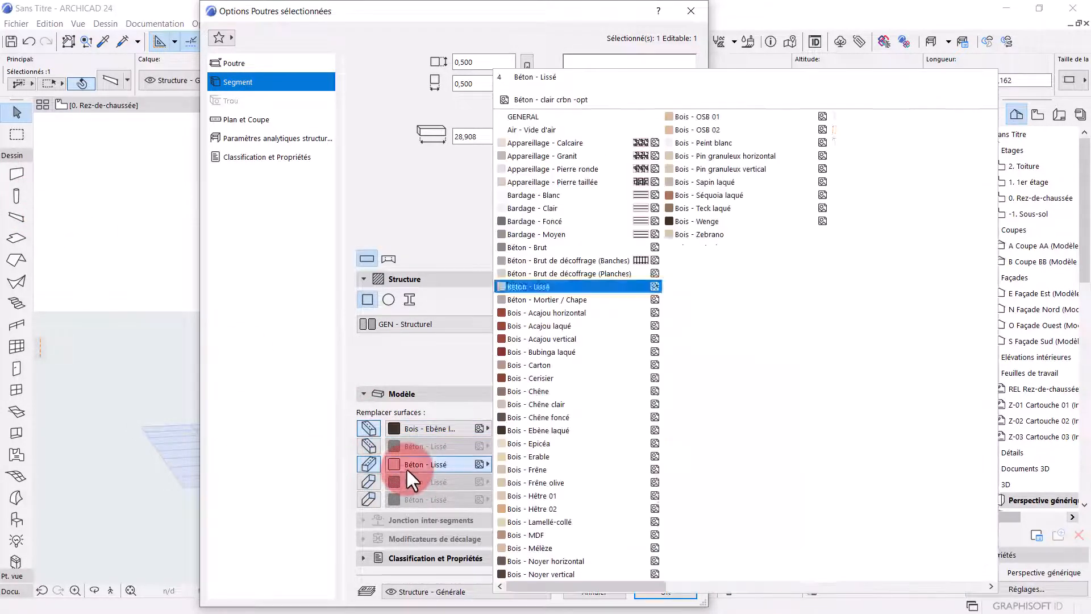
pyautogui.click(745, 469)
# Override the segment's fifth surface with a Déco - Textile finish and its fourth with Enduit - Jaune nature, and inspect the beam in 3D.
pyautogui.click(376, 499)
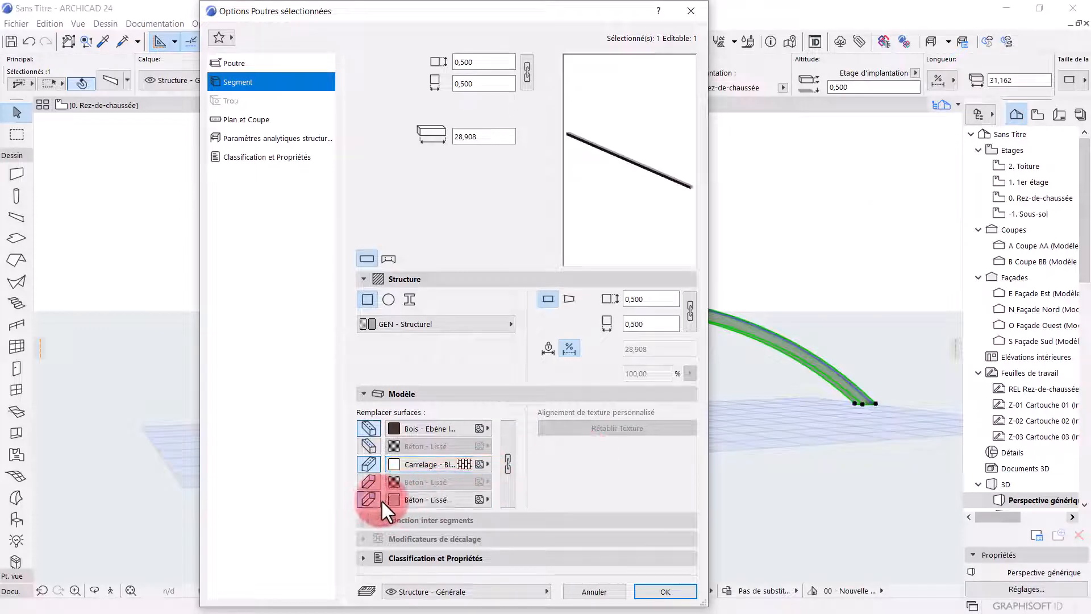
pyautogui.click(458, 497)
pyautogui.click(764, 412)
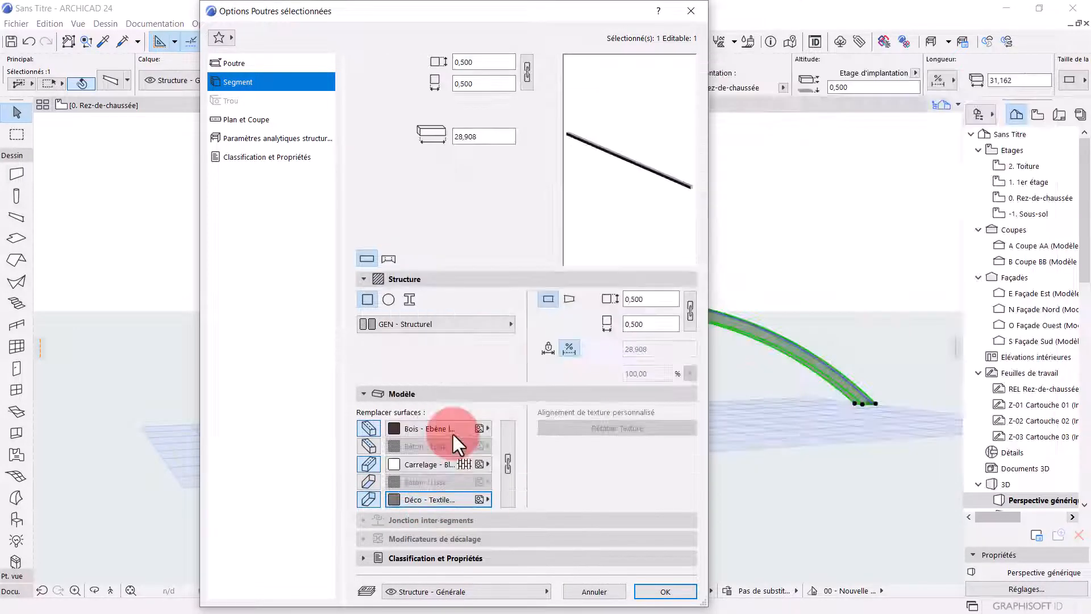
pyautogui.click(368, 480)
pyautogui.click(409, 481)
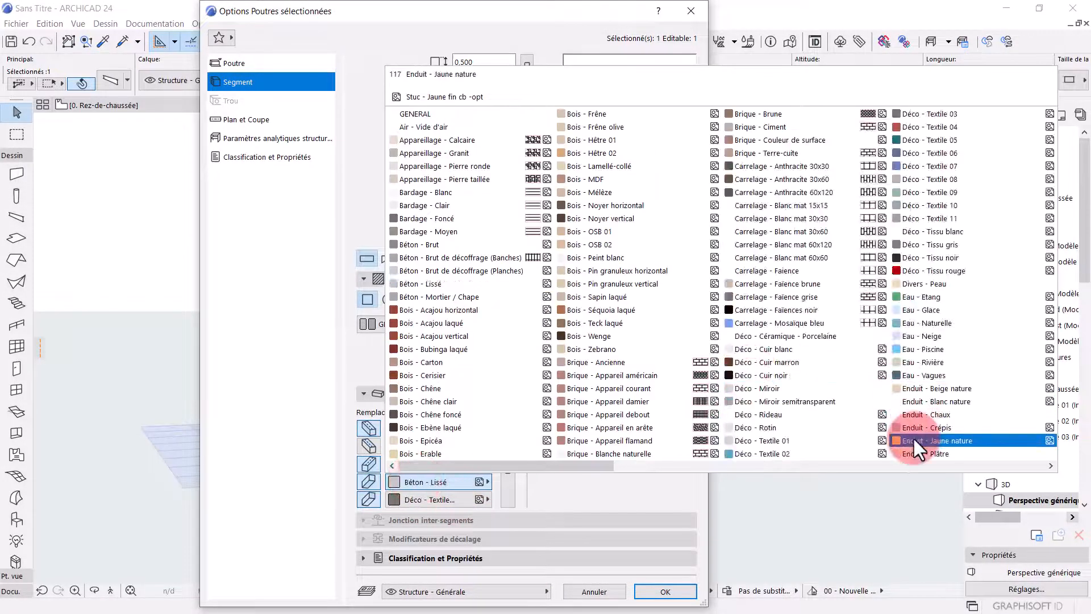
pyautogui.click(909, 402)
pyautogui.press('Return')
pyautogui.moveTo(903, 429); pyautogui.dragTo(389, 571)
pyautogui.scroll(1, 386, 568)
pyautogui.moveTo(401, 520); pyautogui.dragTo(445, 398, button='middle')
pyautogui.scroll(5, 394, 451)
pyautogui.keyDown('shift'); pyautogui.moveTo(410, 441); pyautogui.dragTo(362, 391, button='middle'); pyautogui.keyUp('shift')
# Examine the selected beam's Plan et Coupe settings, from floor plan display and cut surfaces to contours, symbols and cover hatches.
pyautogui.click(361, 390)
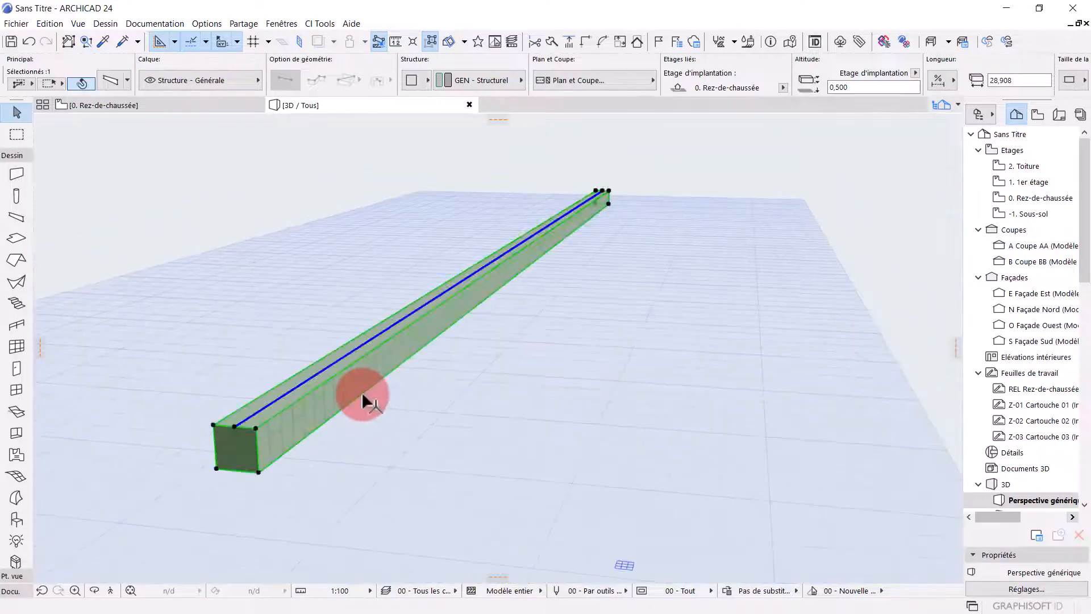
pyautogui.doubleClick(363, 396)
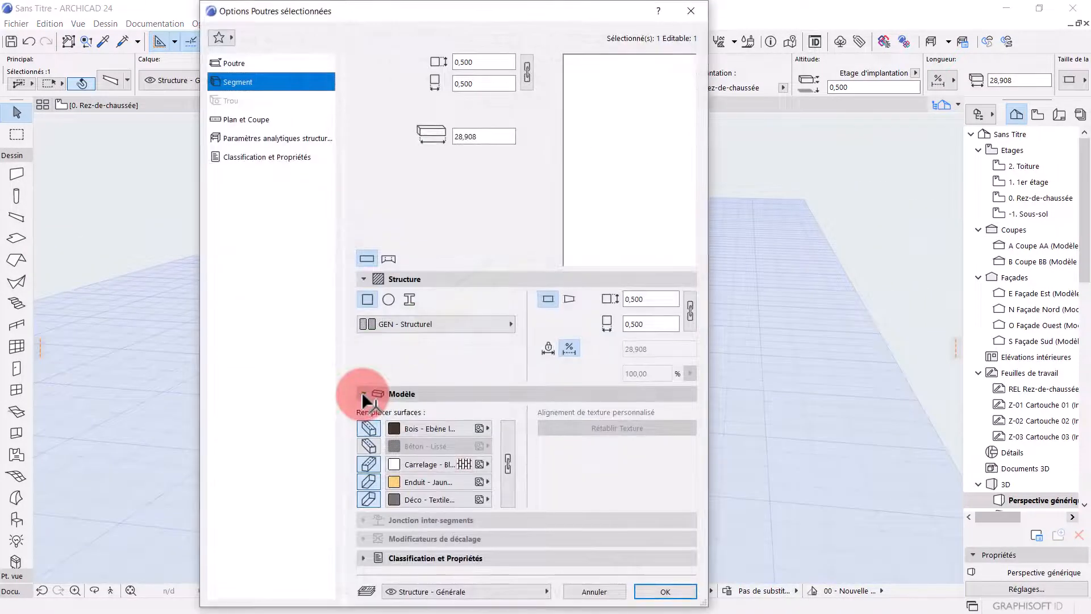
pyautogui.click(242, 124)
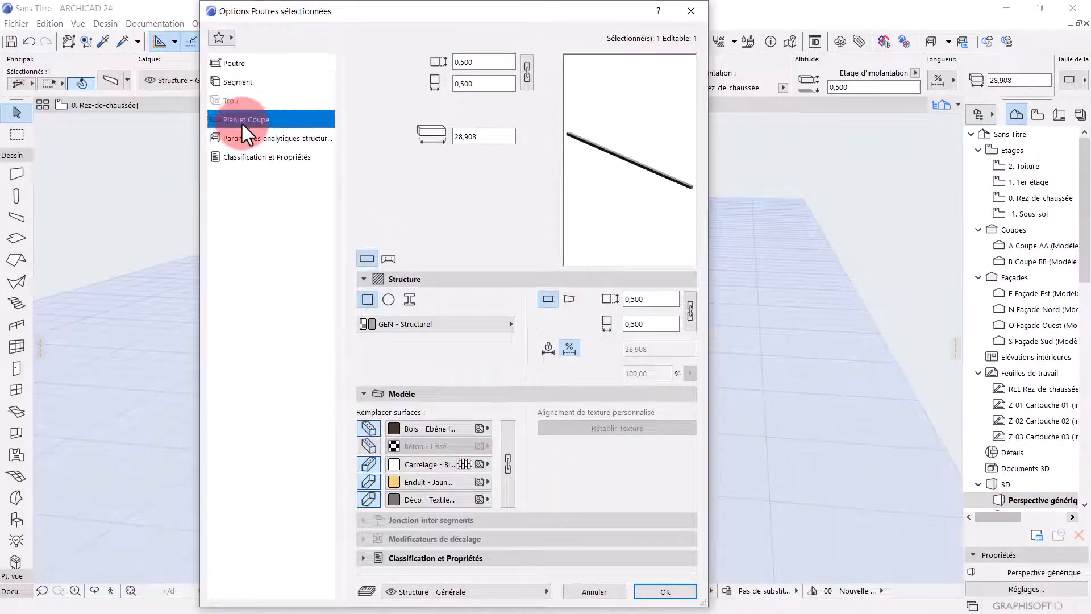
pyautogui.scroll(-1, 482, 400)
pyautogui.scroll(-3, 483, 401)
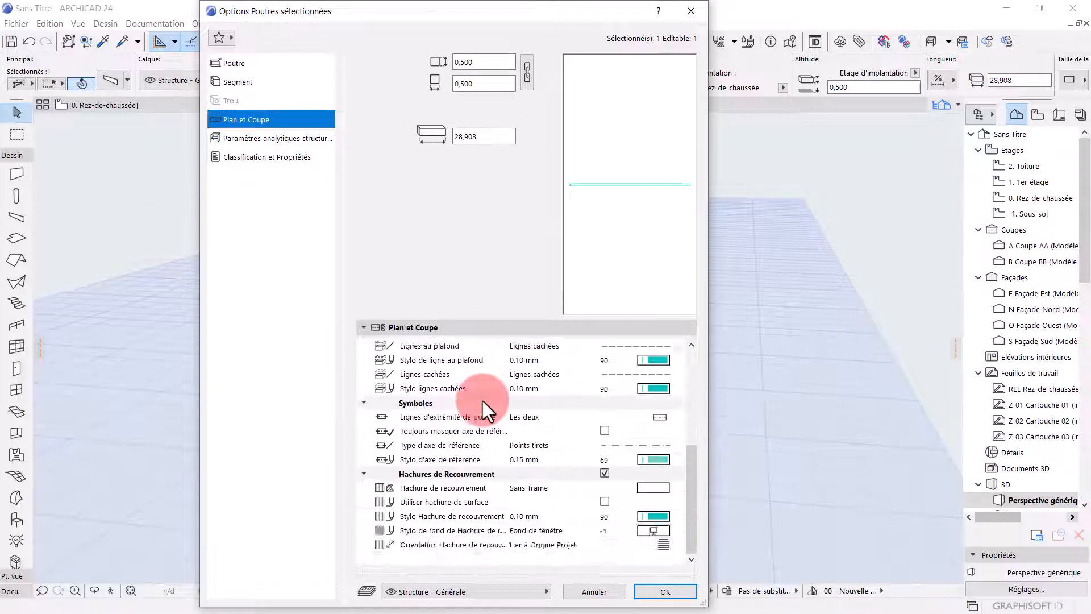
pyautogui.scroll(4, 482, 400)
pyautogui.scroll(-1, 568, 373)
pyautogui.scroll(-3, 568, 375)
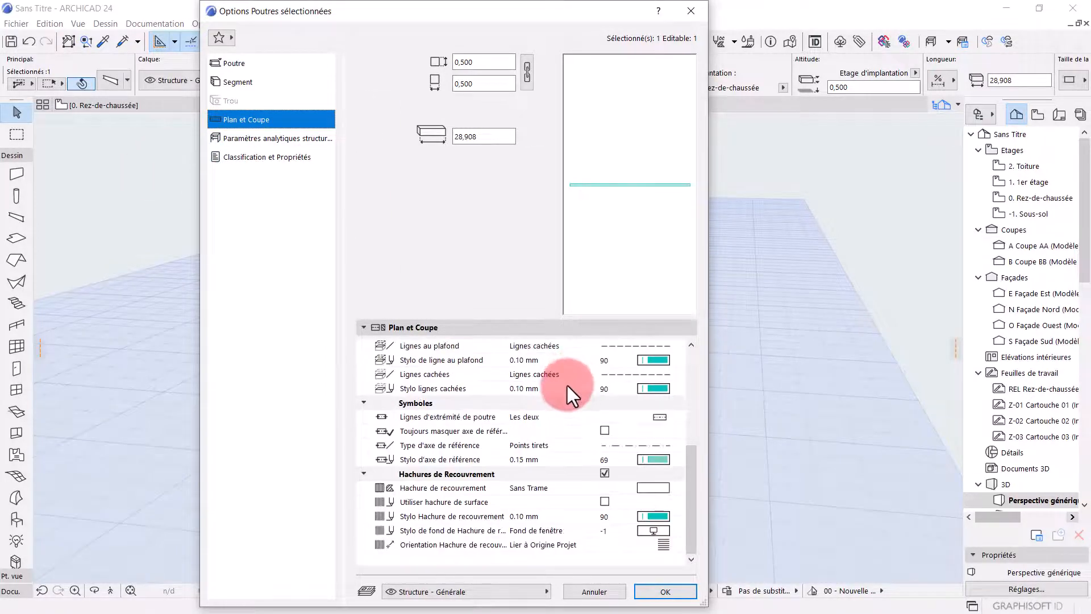
pyautogui.scroll(4, 567, 390)
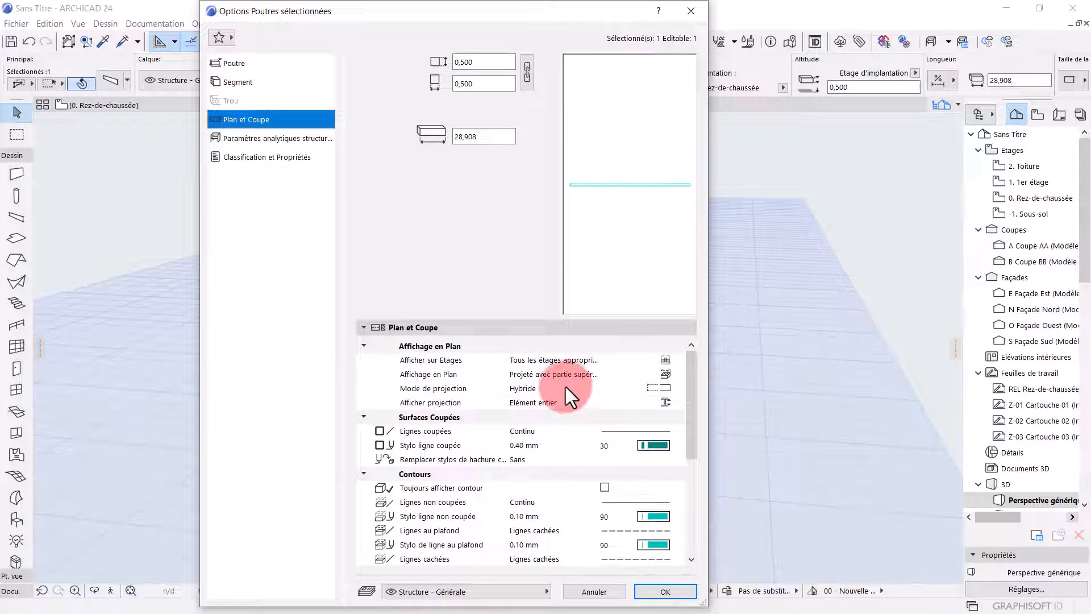
pyautogui.scroll(-3, 561, 390)
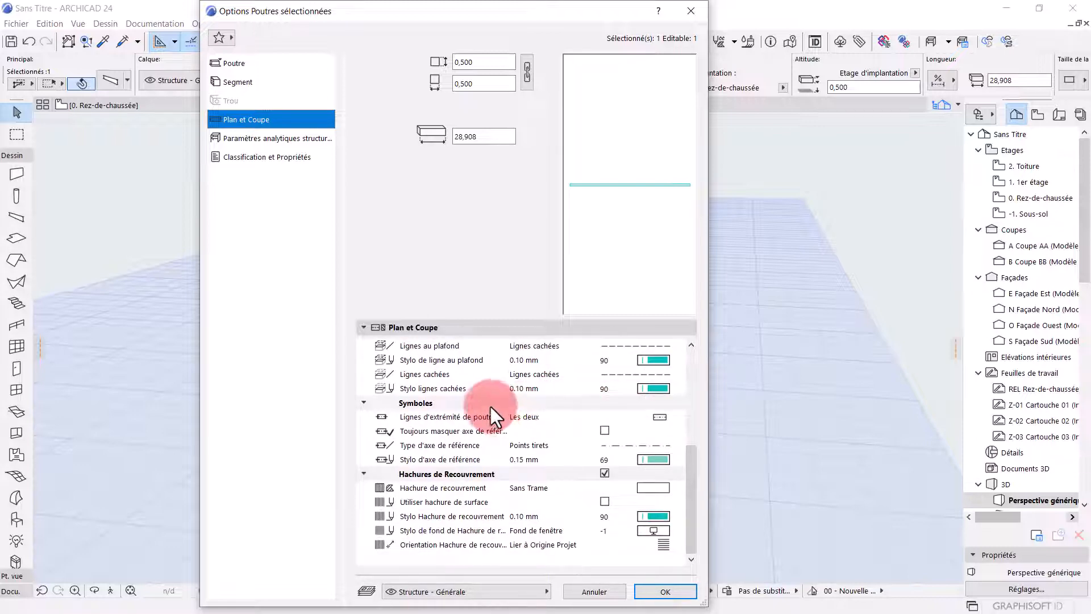
pyautogui.scroll(4, 537, 407)
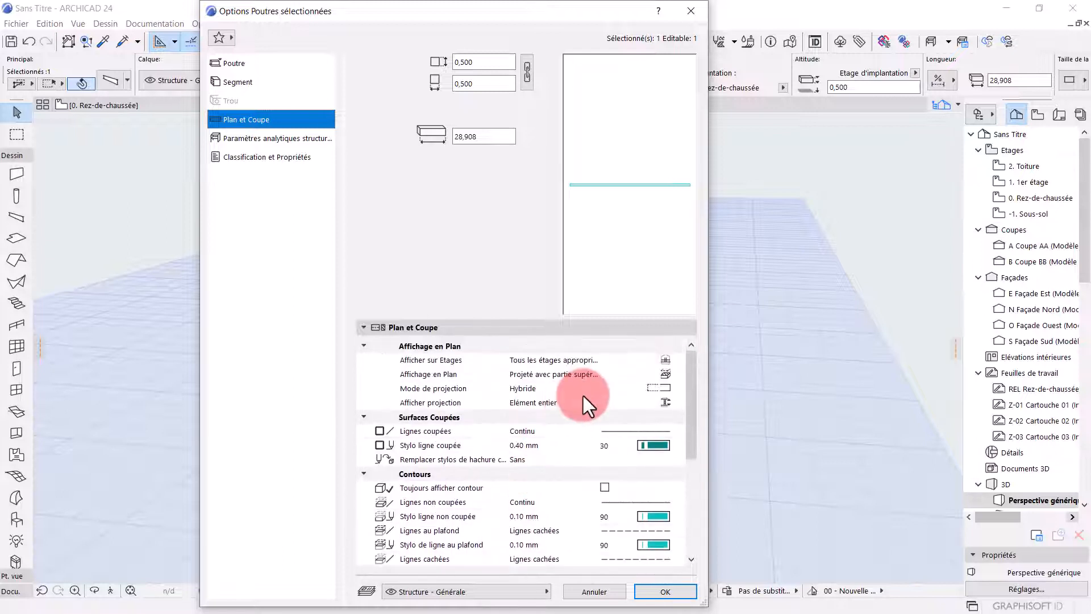
pyautogui.scroll(5, 582, 394)
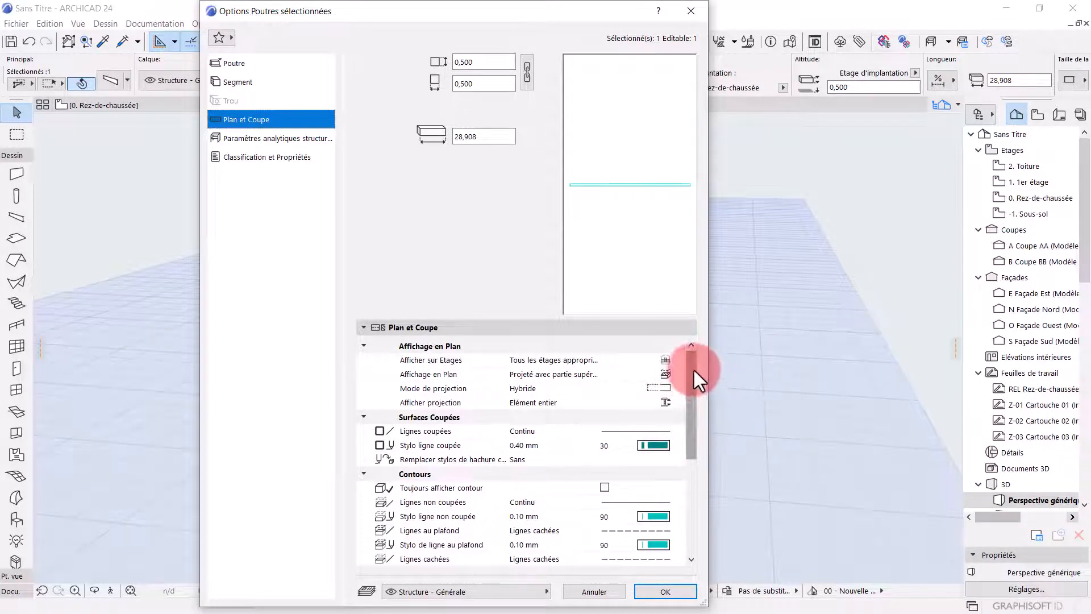
pyautogui.moveTo(694, 369)
pyautogui.mouseDown()
pyautogui.moveTo(699, 479)
pyautogui.moveTo(705, 353)
pyautogui.mouseUp()
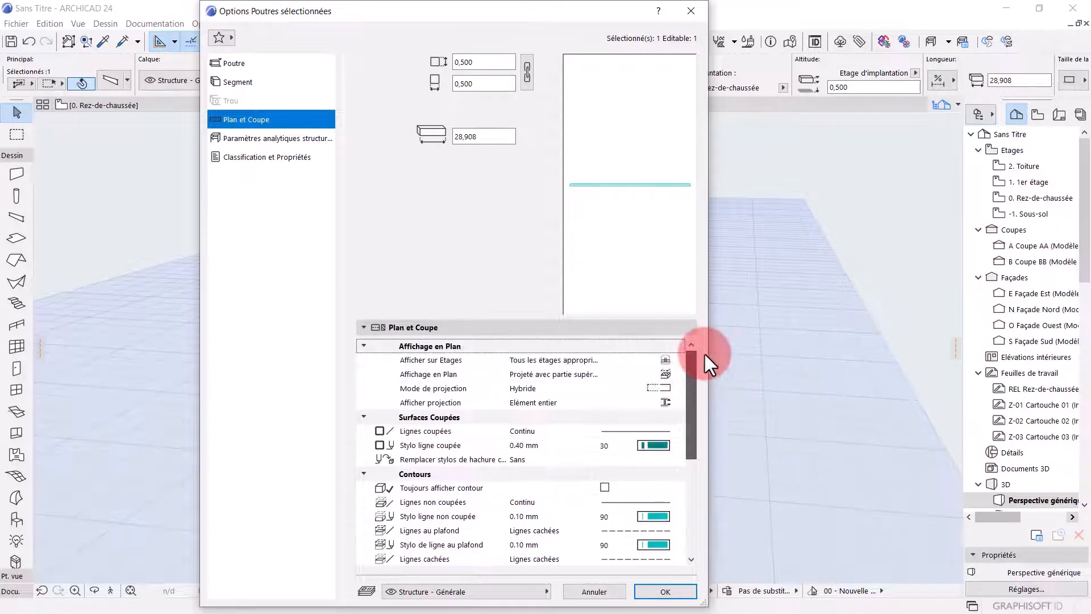
# Review the beam's structural analytical parameters and its segment structure and surface settings, and accept the options.
pyautogui.click(264, 138)
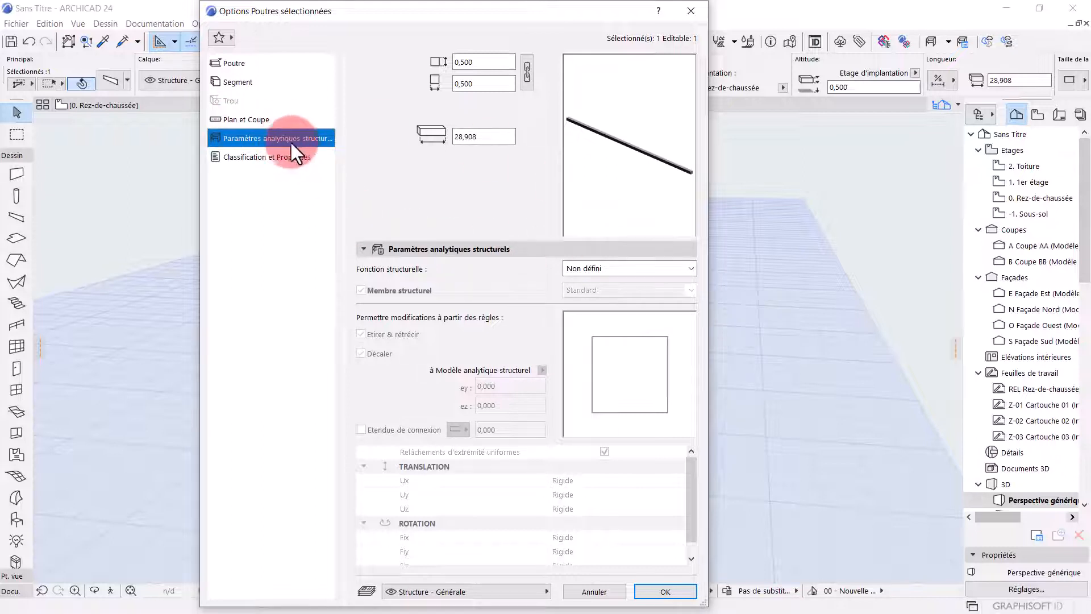
pyautogui.click(239, 83)
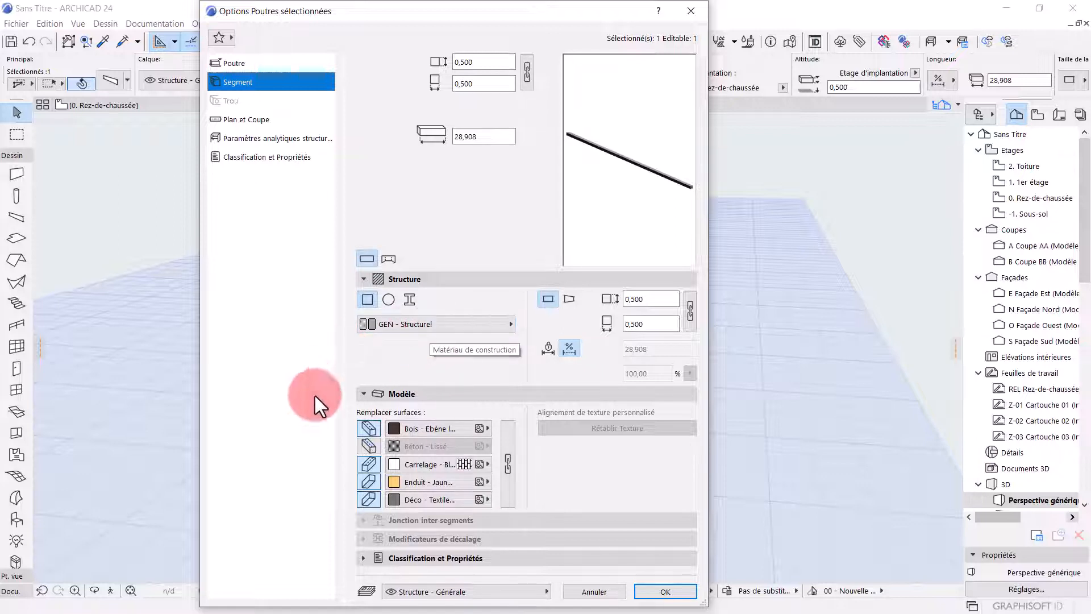
pyautogui.click(665, 592)
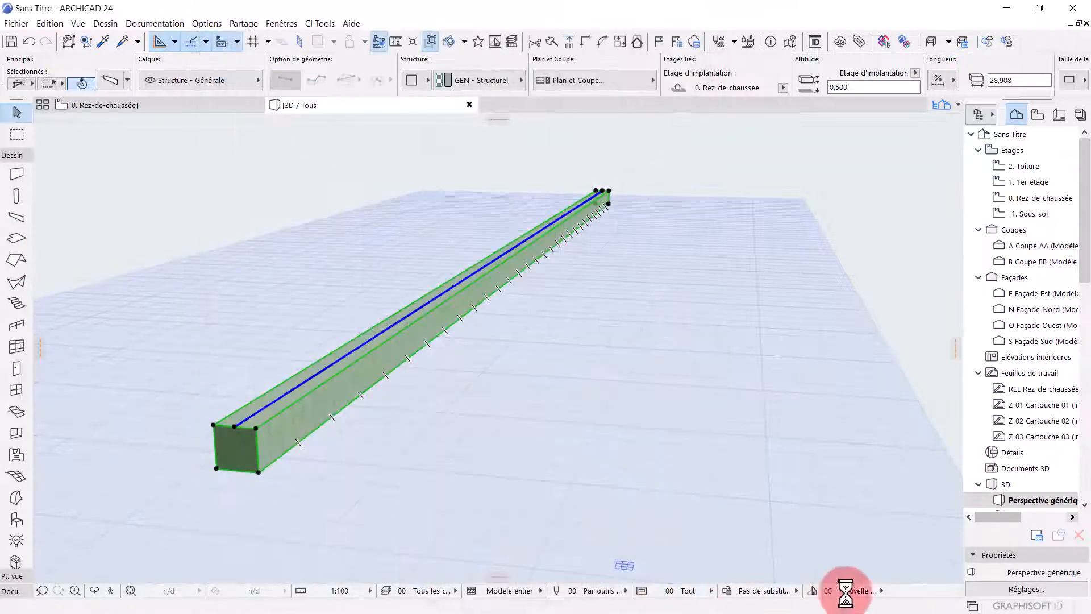